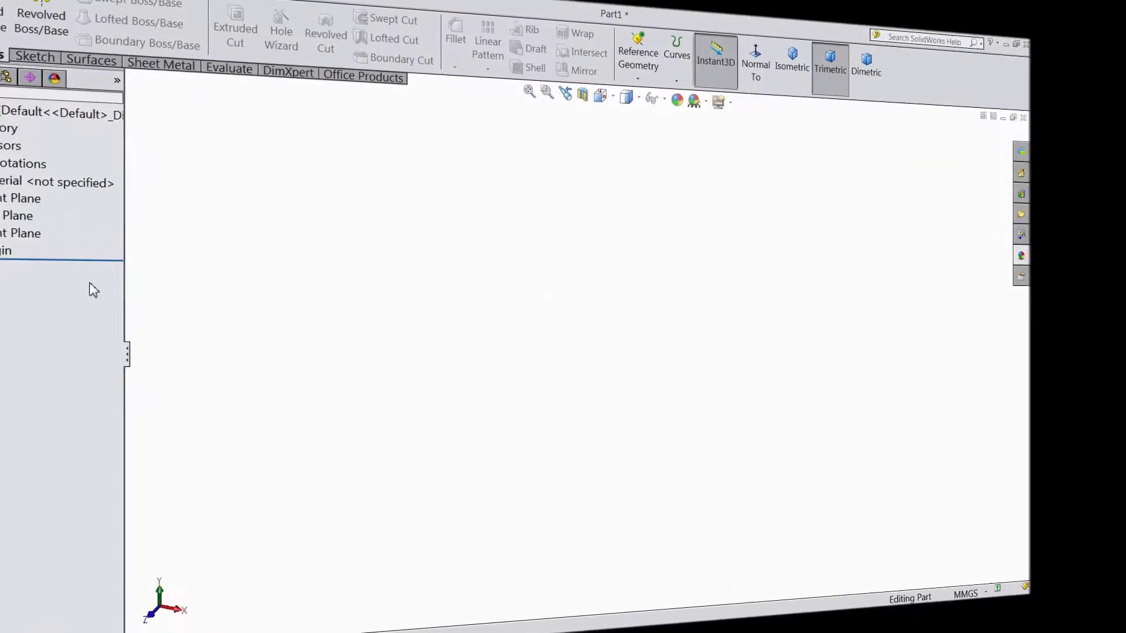
# - Sketch a center rectangle about the origin on the Right Plane
pyautogui.click(61, 246)
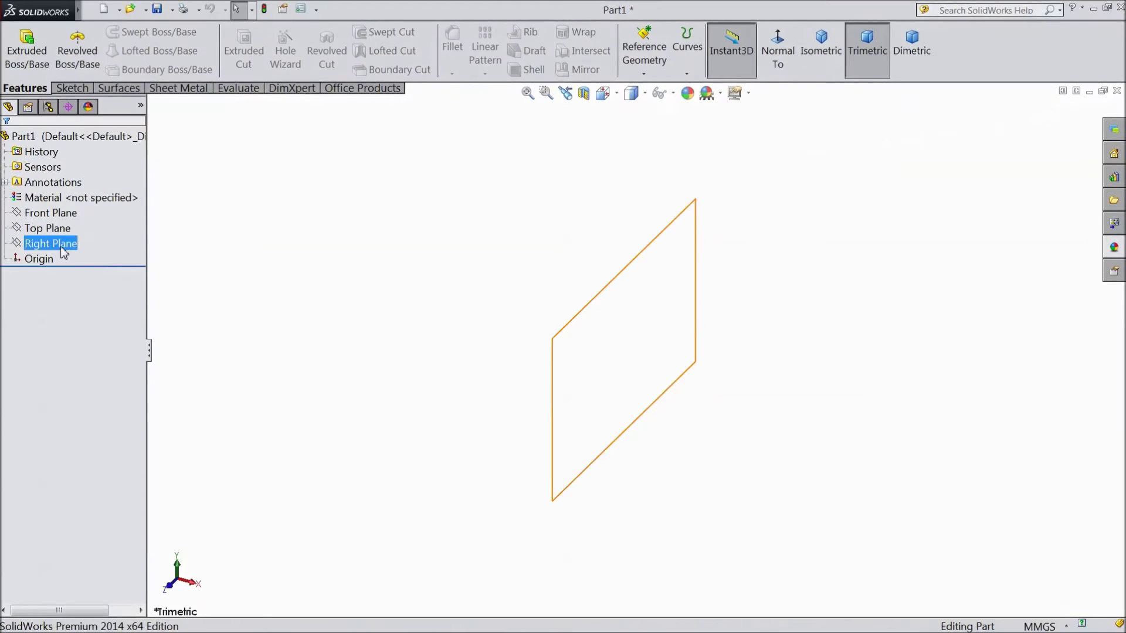
pyautogui.click(71, 232)
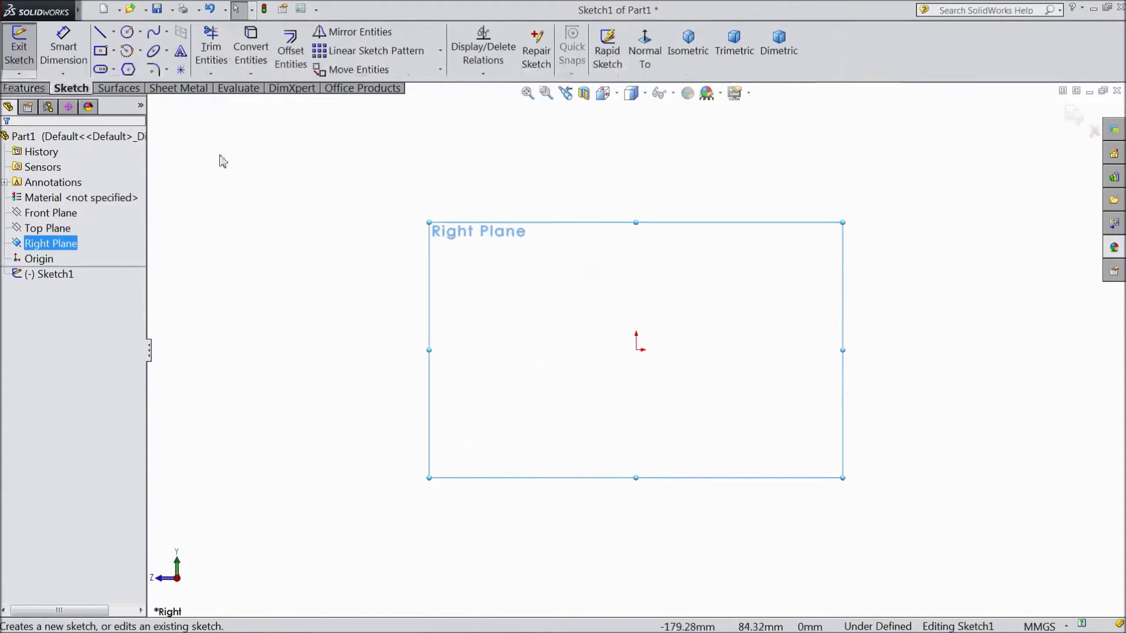
pyautogui.click(113, 51)
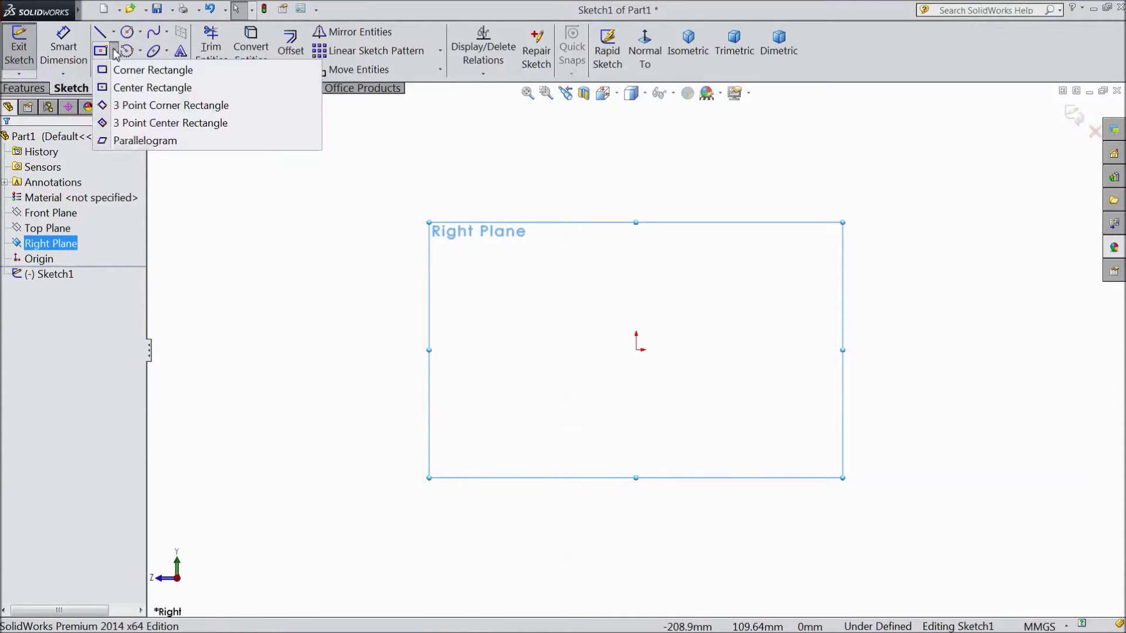
pyautogui.click(126, 86)
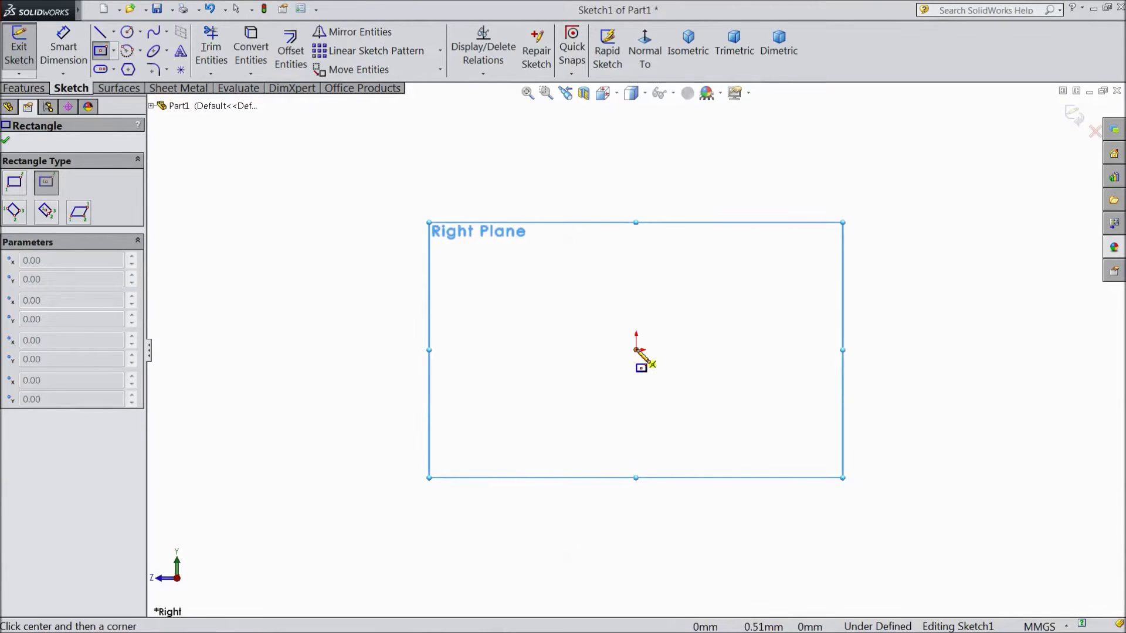
pyautogui.click(637, 350)
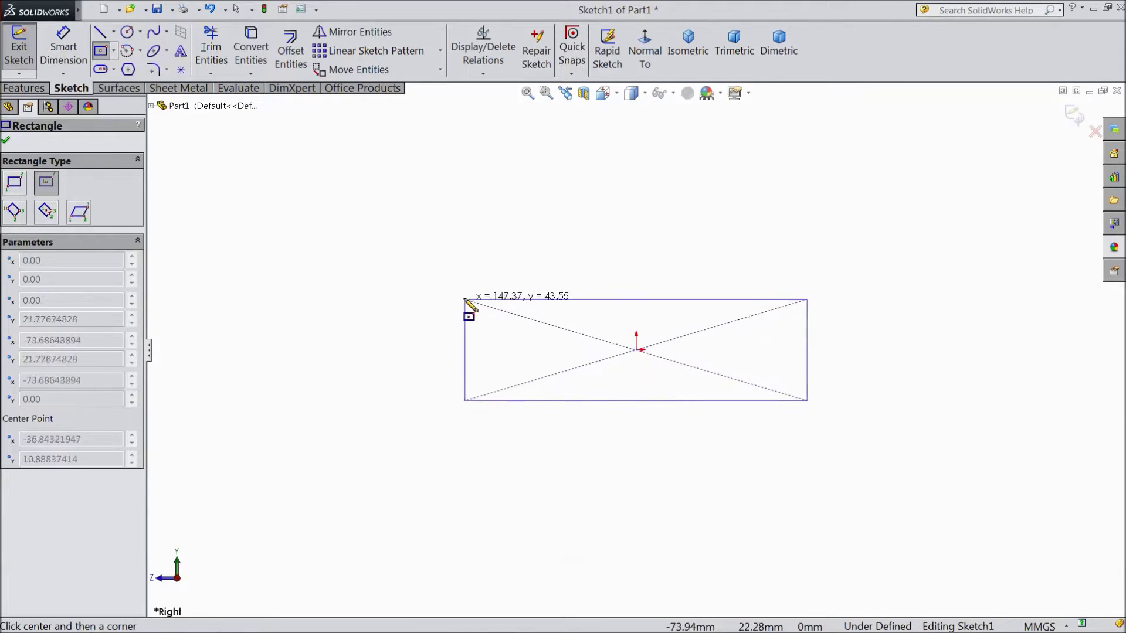
pyautogui.click(335, 205)
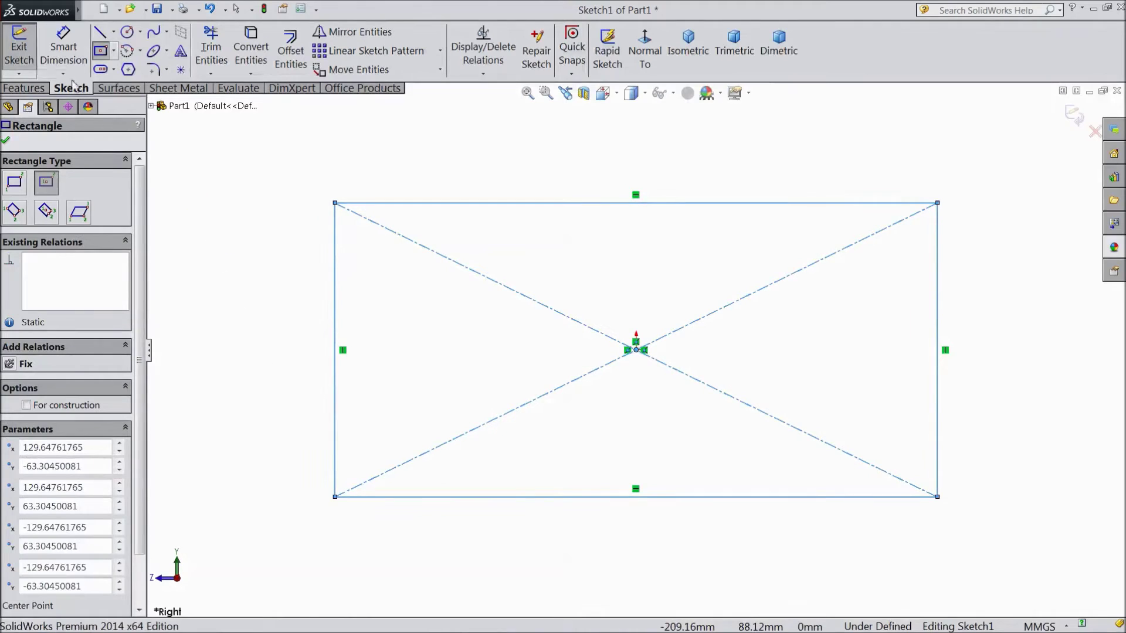
pyautogui.click(63, 51)
# - Dimension the rectangle's top edge to 23 and left edge to 12
pyautogui.click(509, 214)
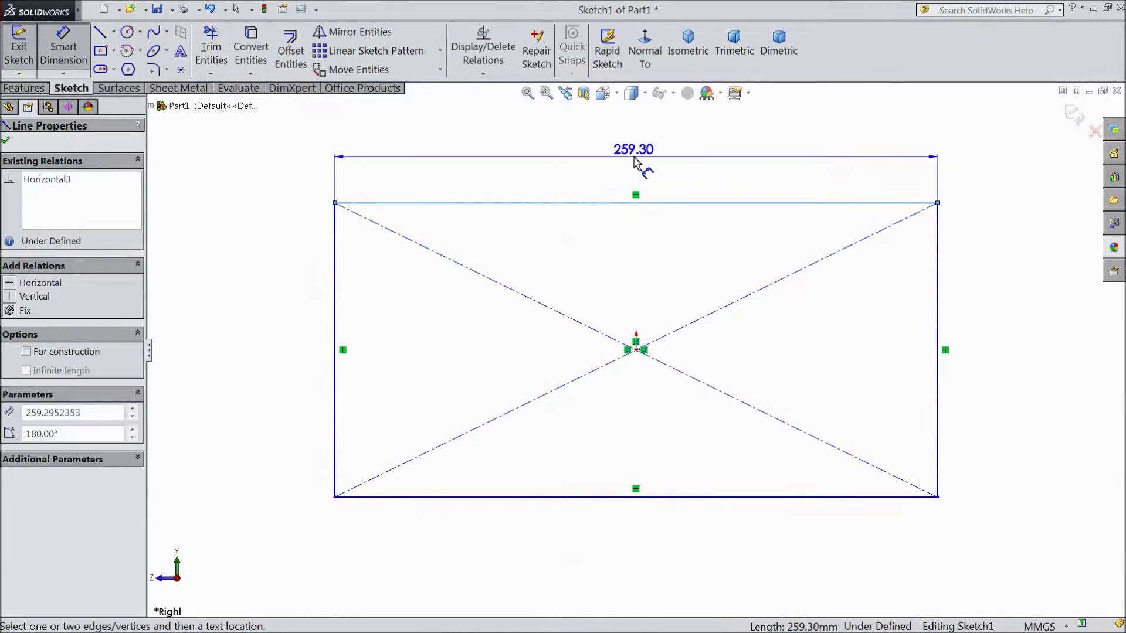
pyautogui.click(631, 151)
pyautogui.write('23')
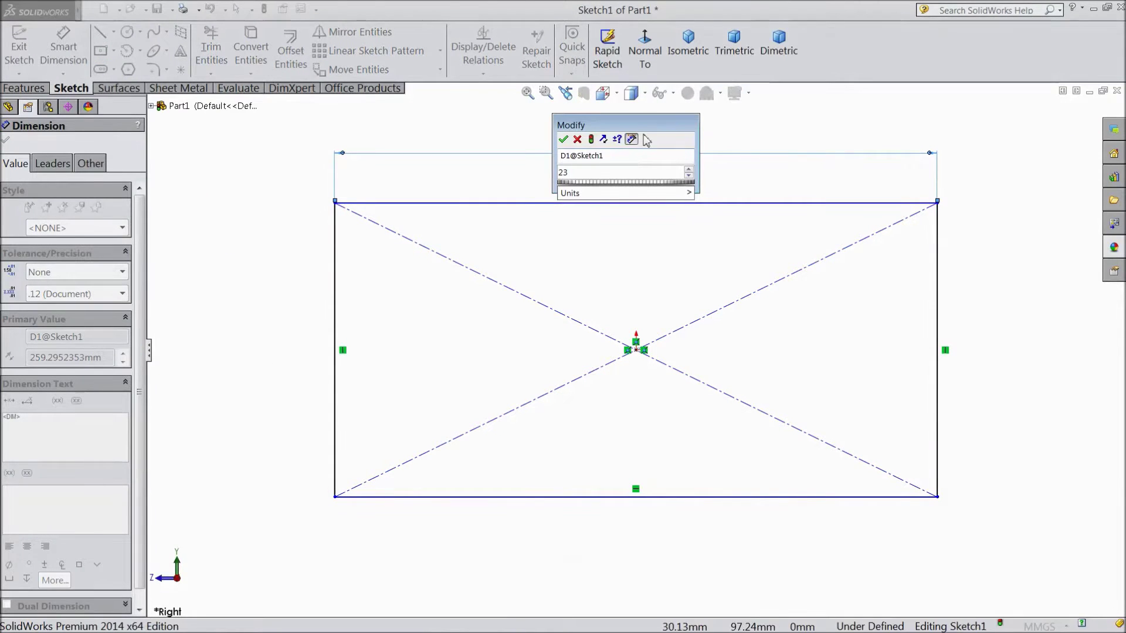
pyautogui.click(563, 140)
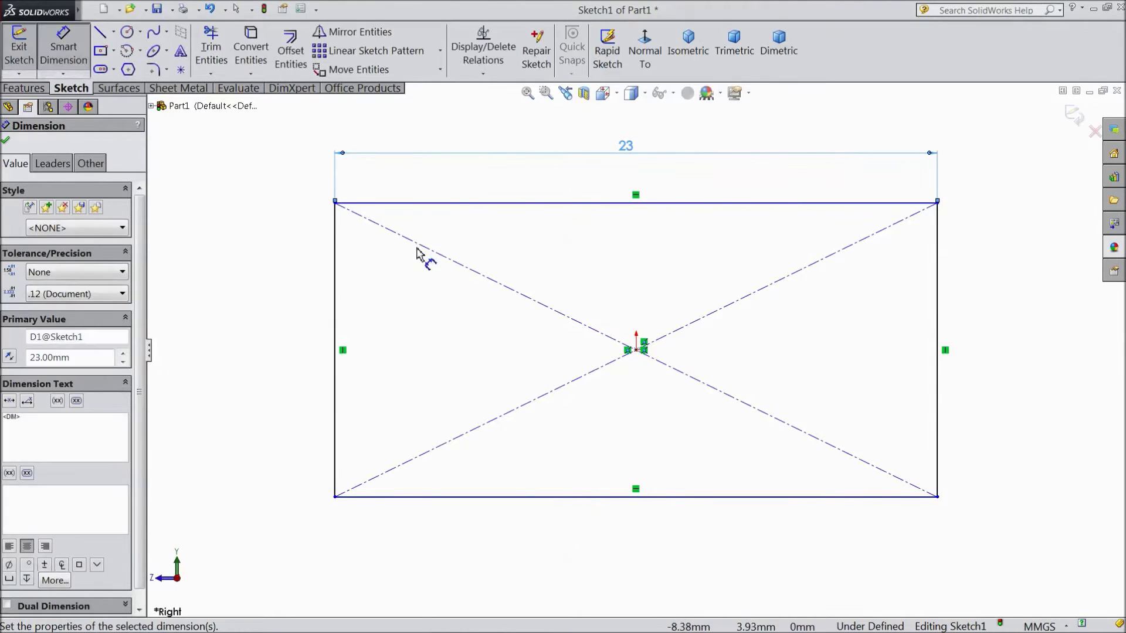
pyautogui.click(335, 276)
pyautogui.click(289, 339)
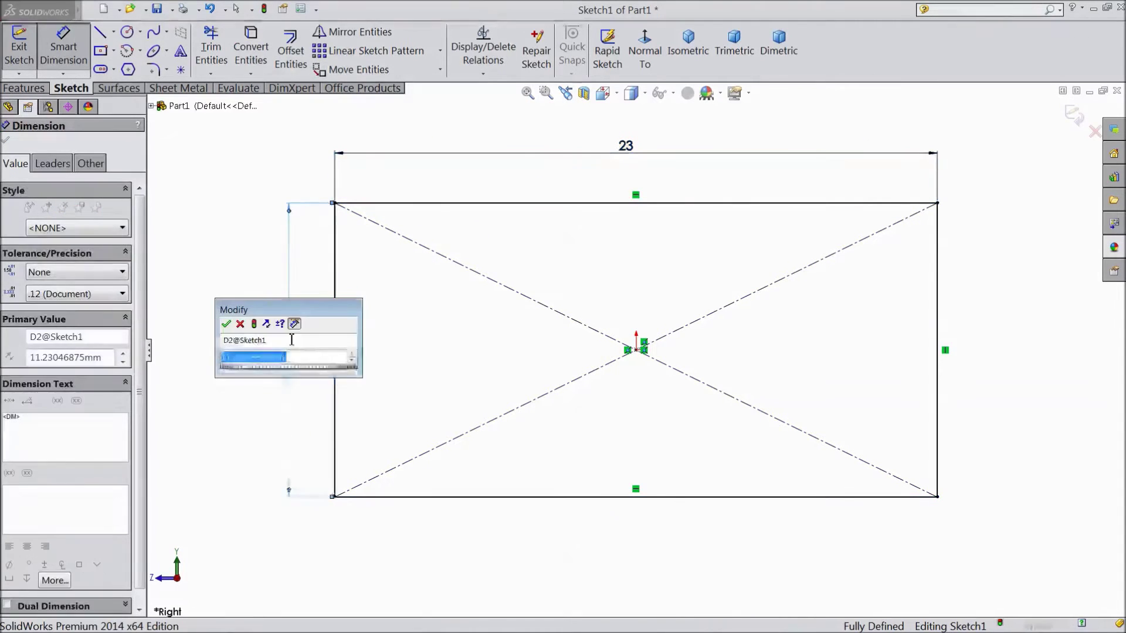
pyautogui.write('12')
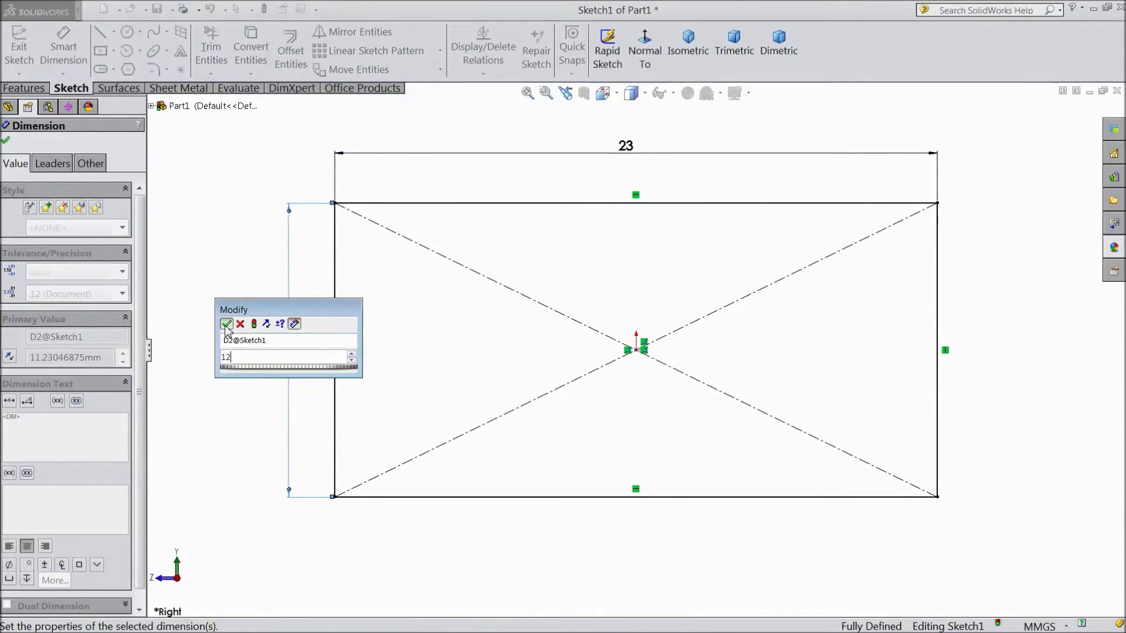
pyautogui.click(227, 326)
pyautogui.click(6, 141)
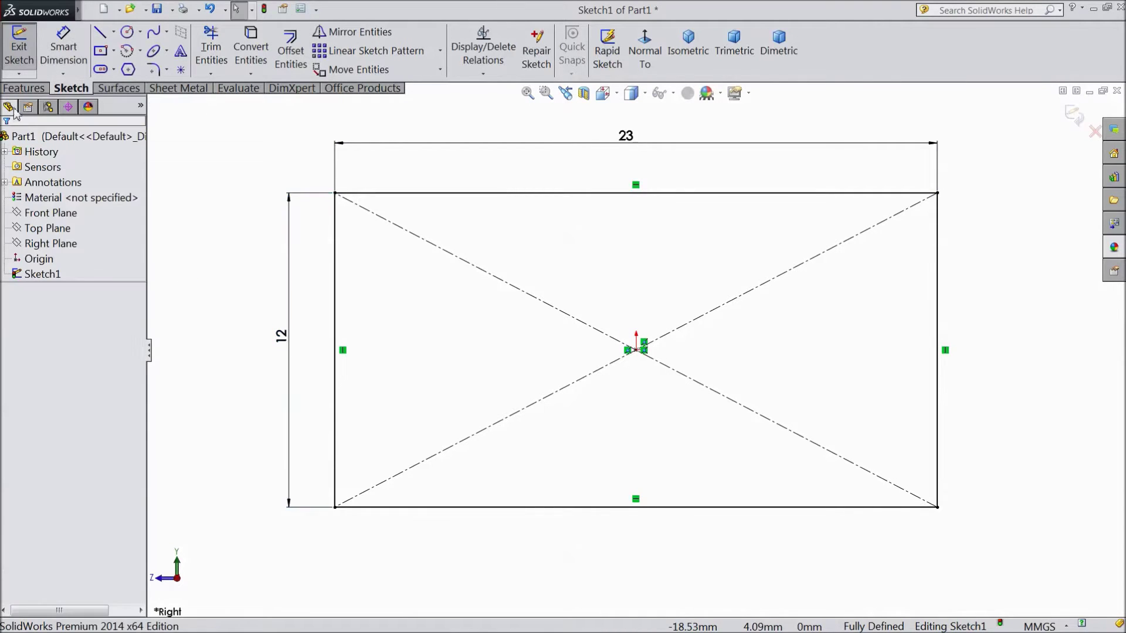
# - Extrude the 23 × 12 rectangle 4 mm as Boss-Extrude1
pyautogui.click(24, 88)
pyautogui.click(30, 51)
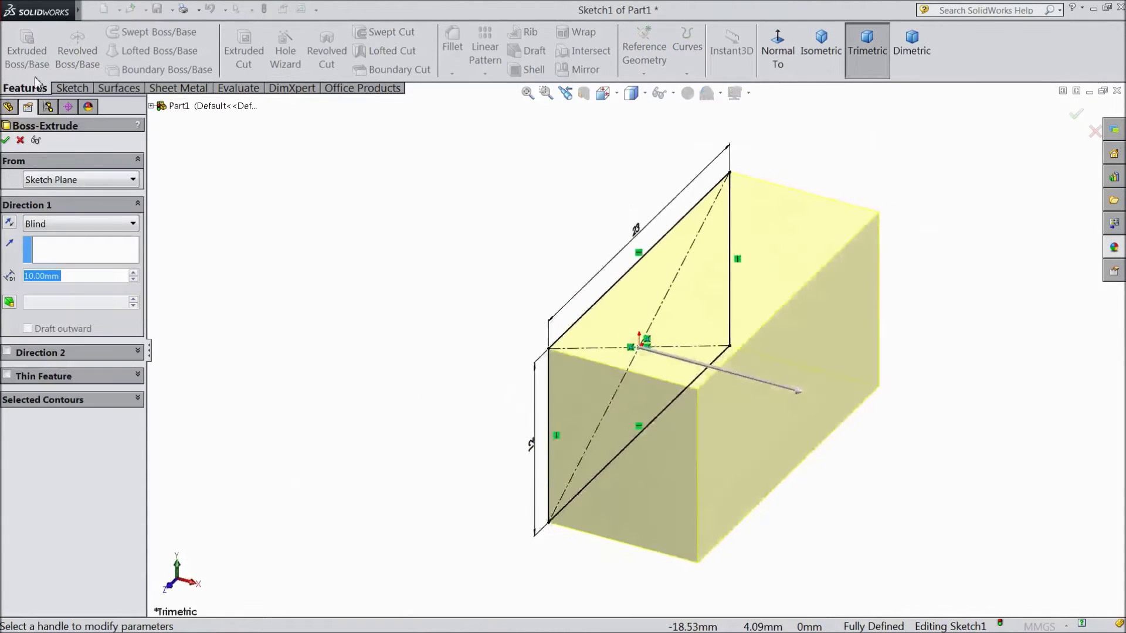
pyautogui.write('4')
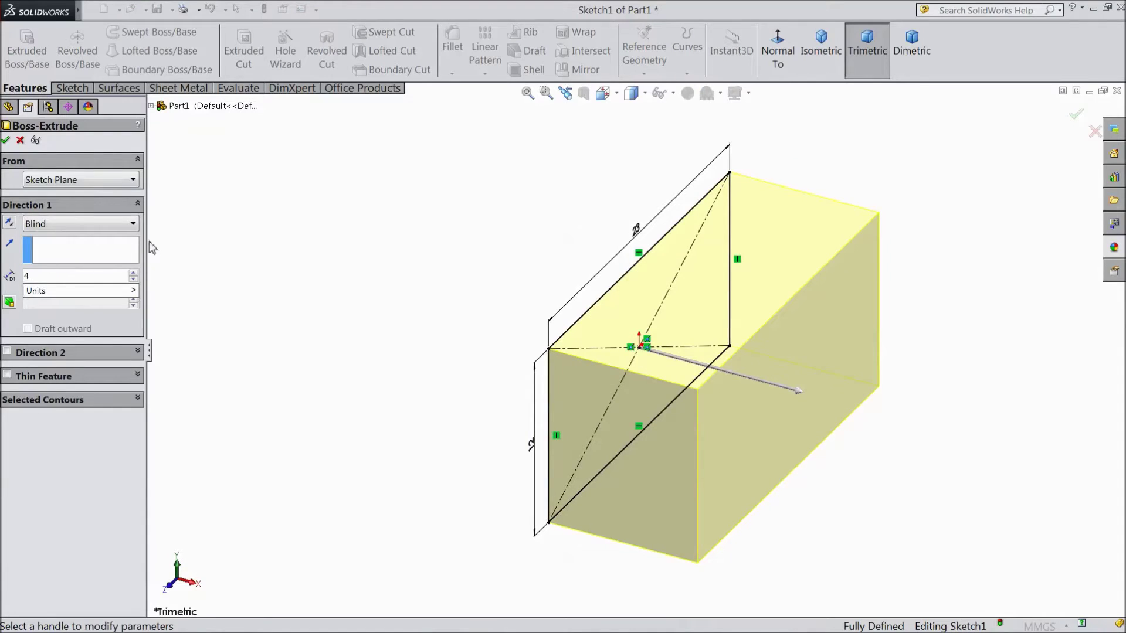
pyautogui.press('Return')
pyautogui.scroll(-2, 737, 386)
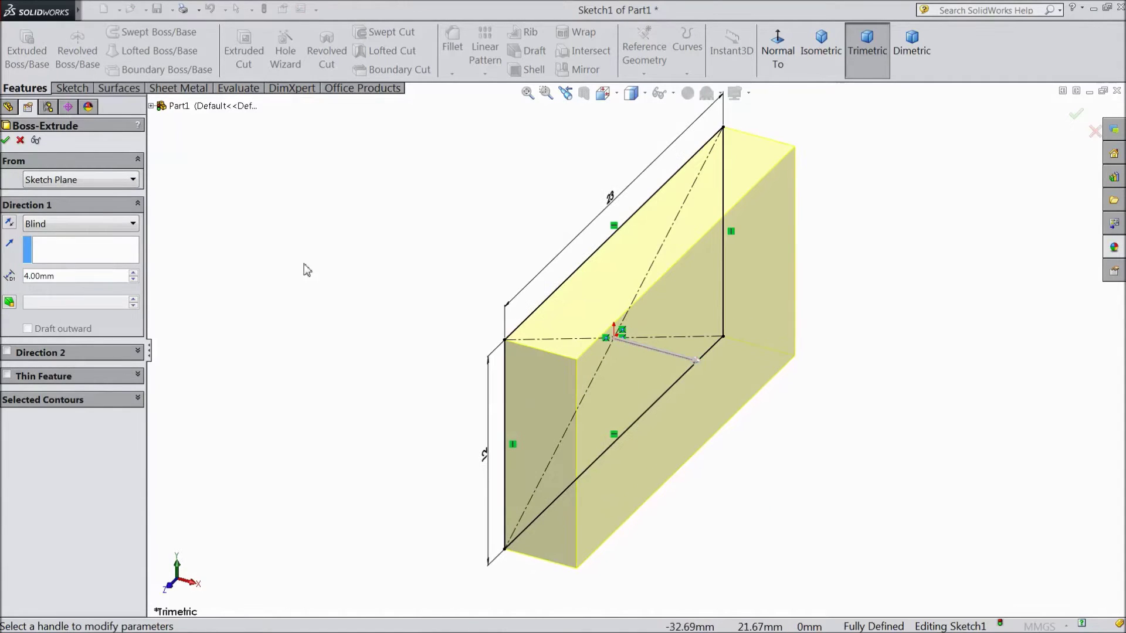
pyautogui.click(6, 140)
pyautogui.moveTo(511, 233); pyautogui.dragTo(370, 269, button='middle')
# - On the block's narrow end face, sketch one circle near the bottom and one near the top
pyautogui.click(743, 272)
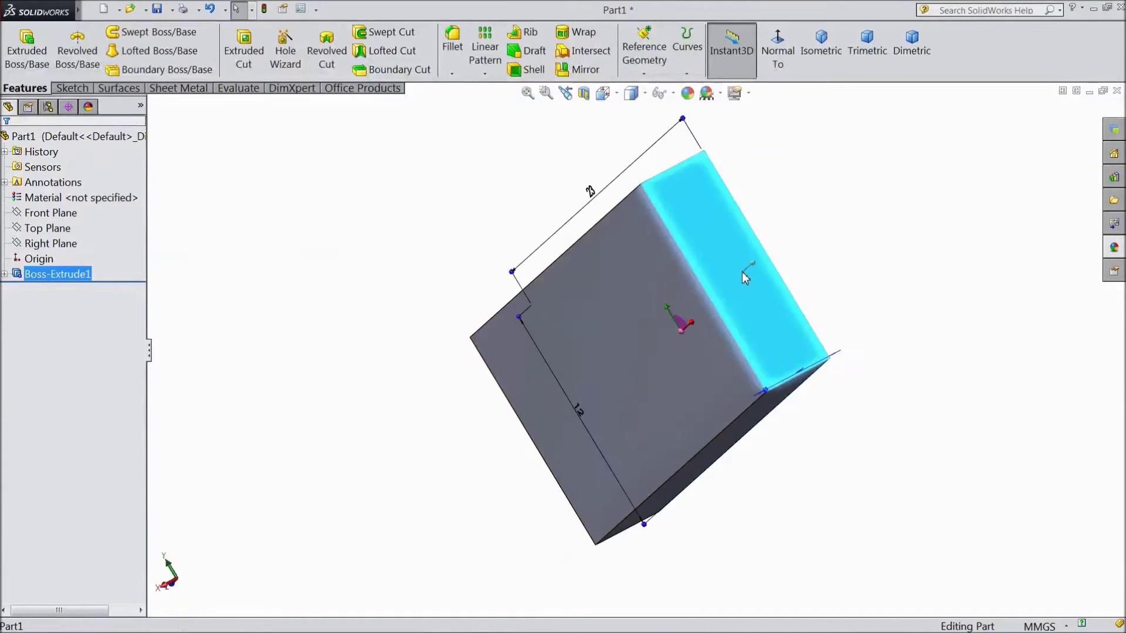
pyautogui.click(788, 238)
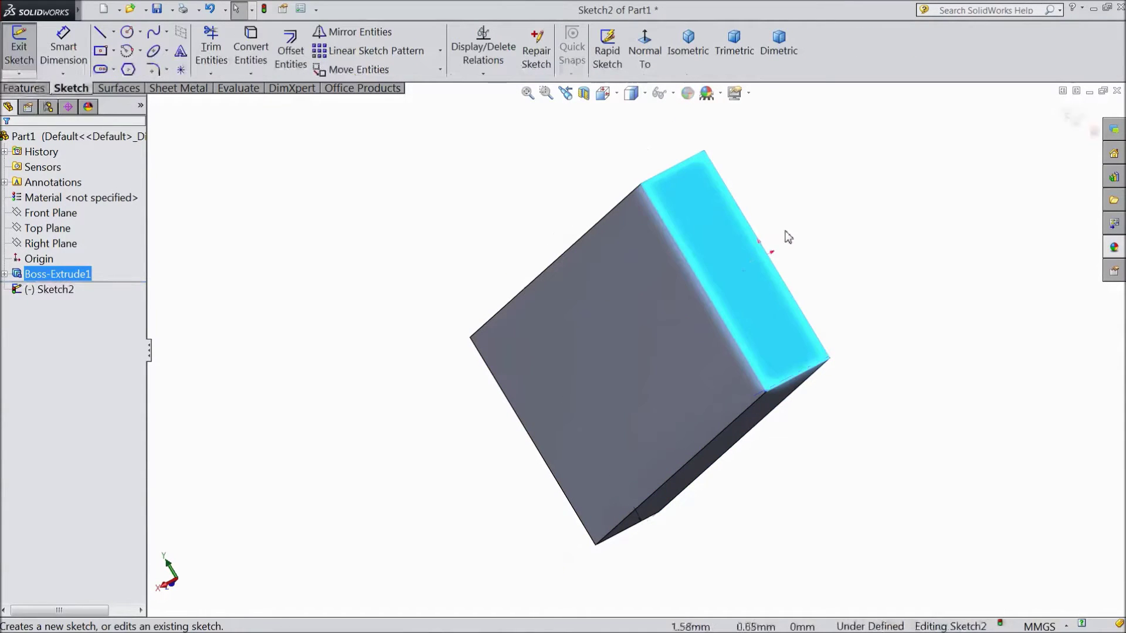
pyautogui.click(644, 51)
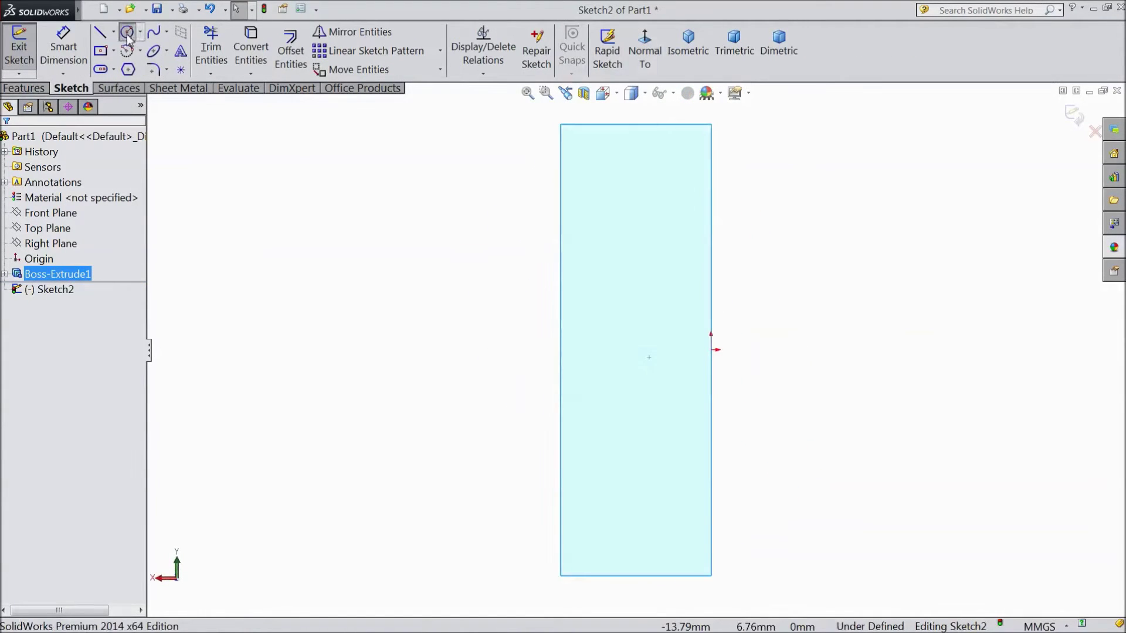
pyautogui.click(127, 33)
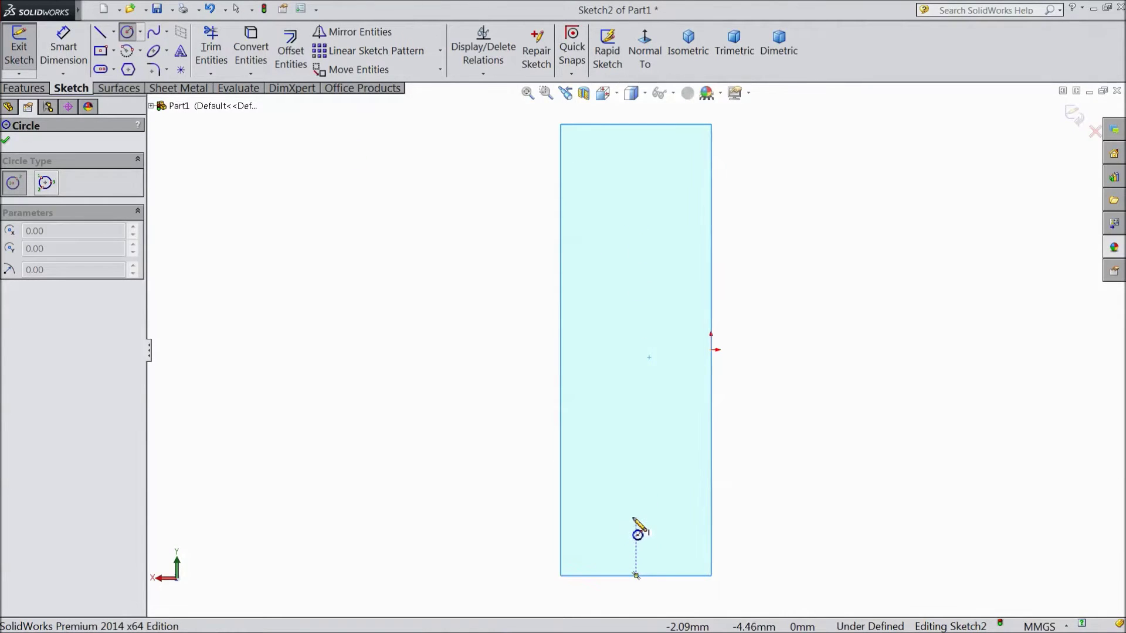
pyautogui.moveTo(635, 508)
pyautogui.mouseDown()
pyautogui.moveTo(643, 431)
pyautogui.moveTo(639, 457)
pyautogui.mouseUp()
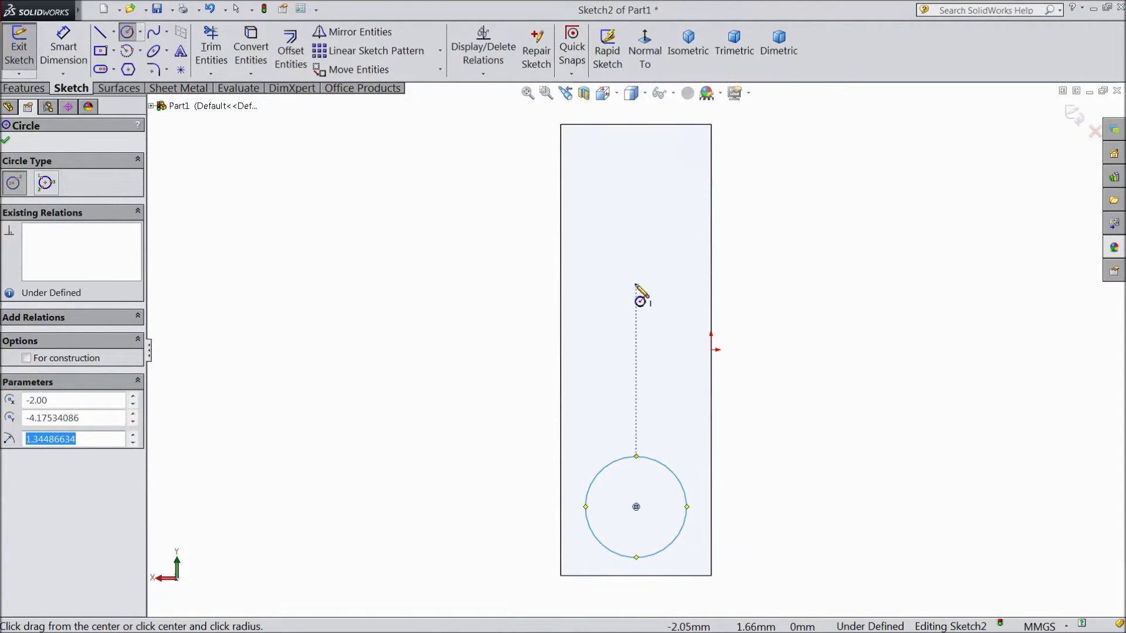
pyautogui.moveTo(635, 201)
pyautogui.mouseDown()
pyautogui.moveTo(645, 252)
pyautogui.moveTo(644, 239)
pyautogui.mouseUp()
# - Place the upper circle's centre 2 mm from the top edge and make it Ø3
pyautogui.click(82, 69)
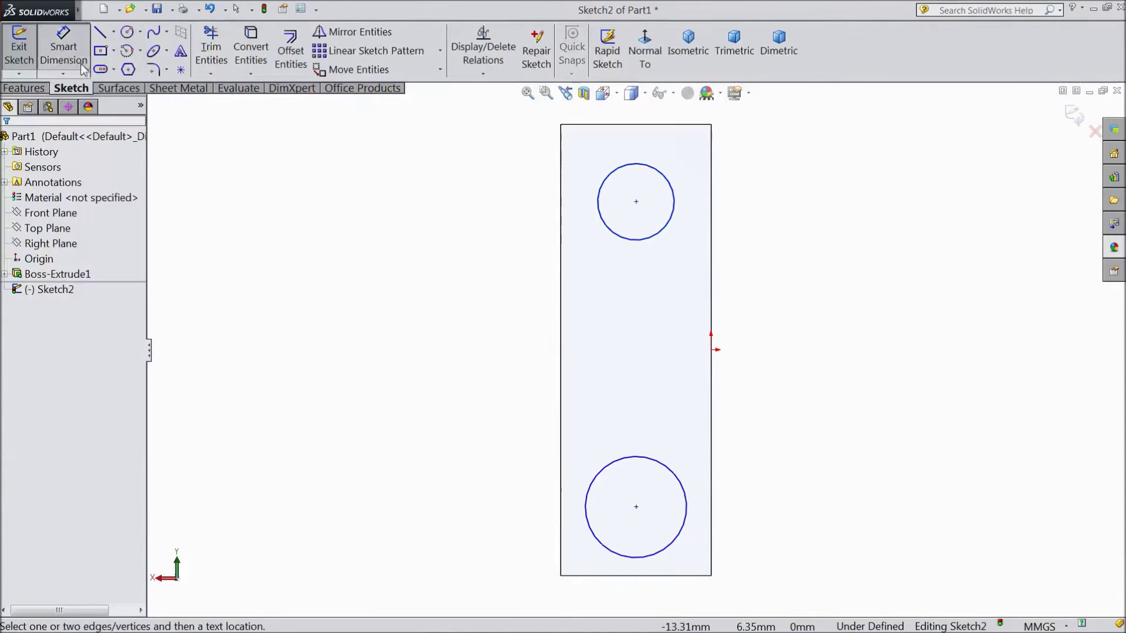
pyautogui.click(636, 202)
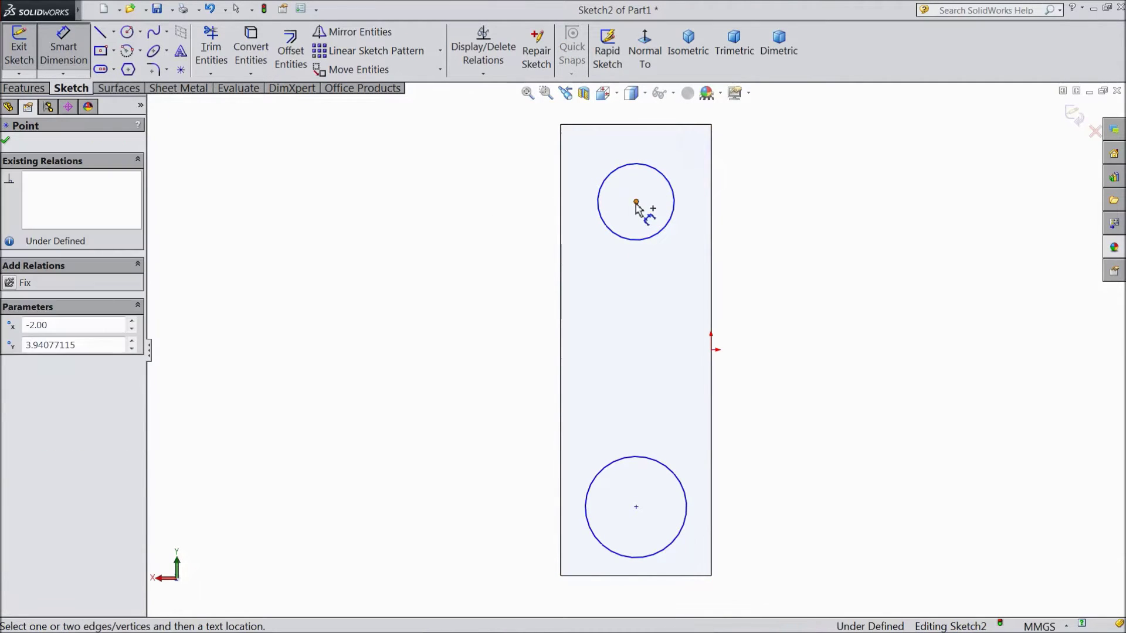
pyautogui.click(673, 124)
pyautogui.click(787, 171)
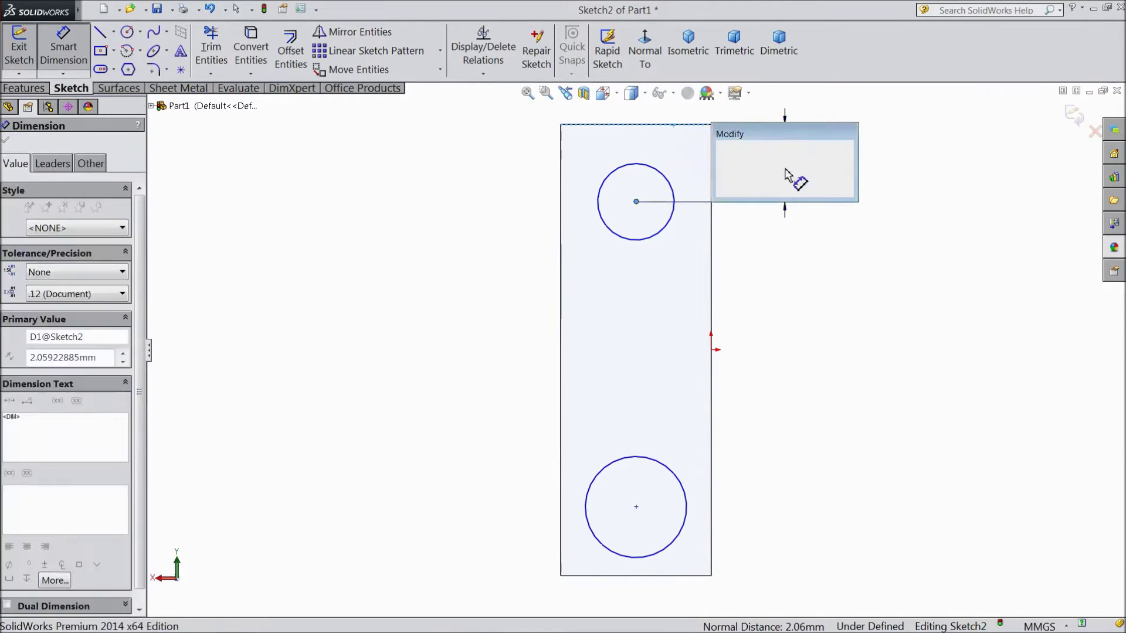
pyautogui.write('2')
pyautogui.click(722, 148)
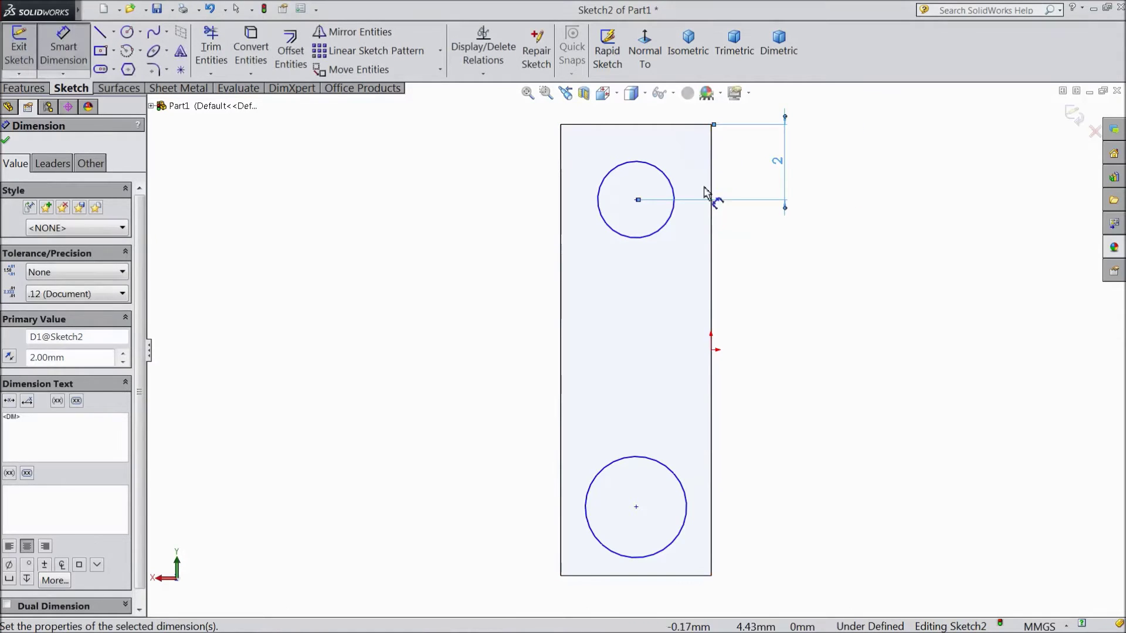
pyautogui.click(648, 236)
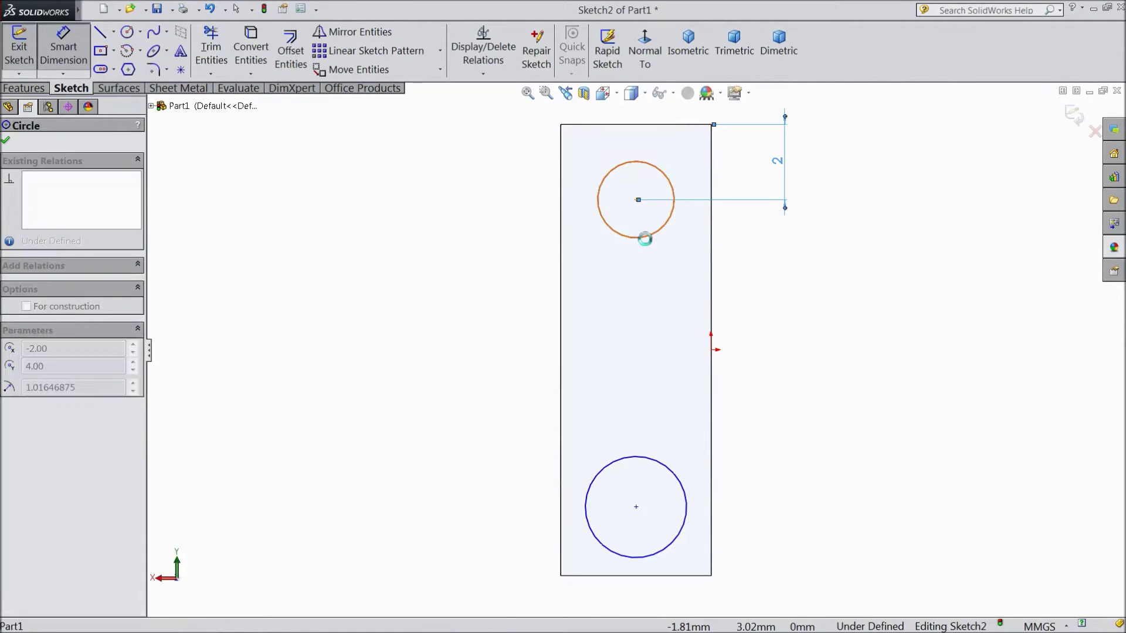
pyautogui.click(475, 211)
pyautogui.write('3')
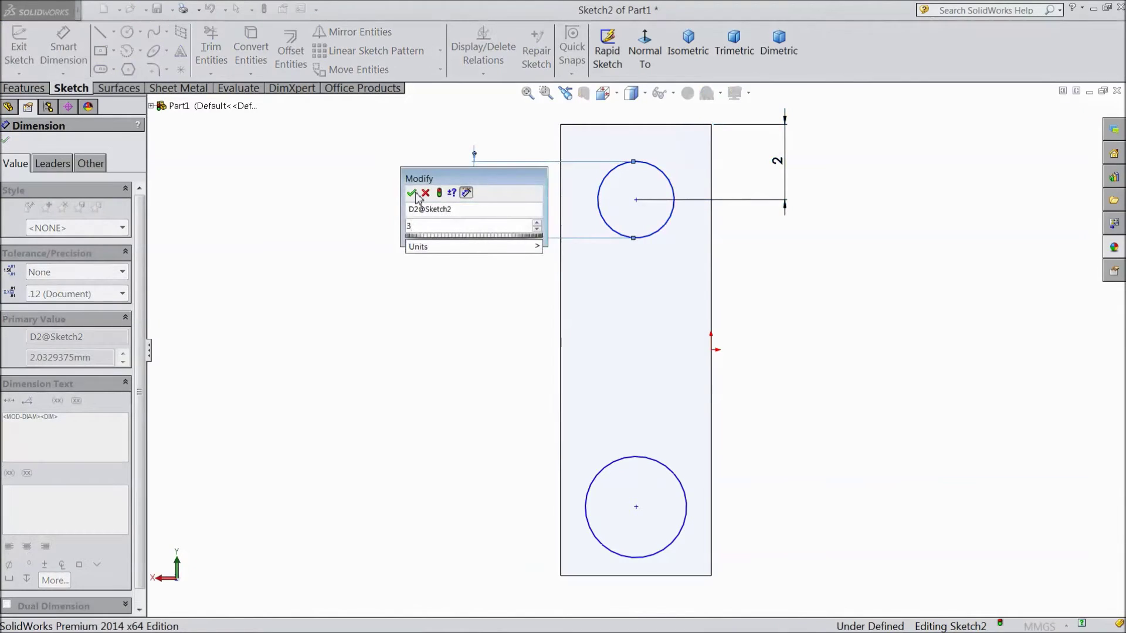
pyautogui.click(414, 189)
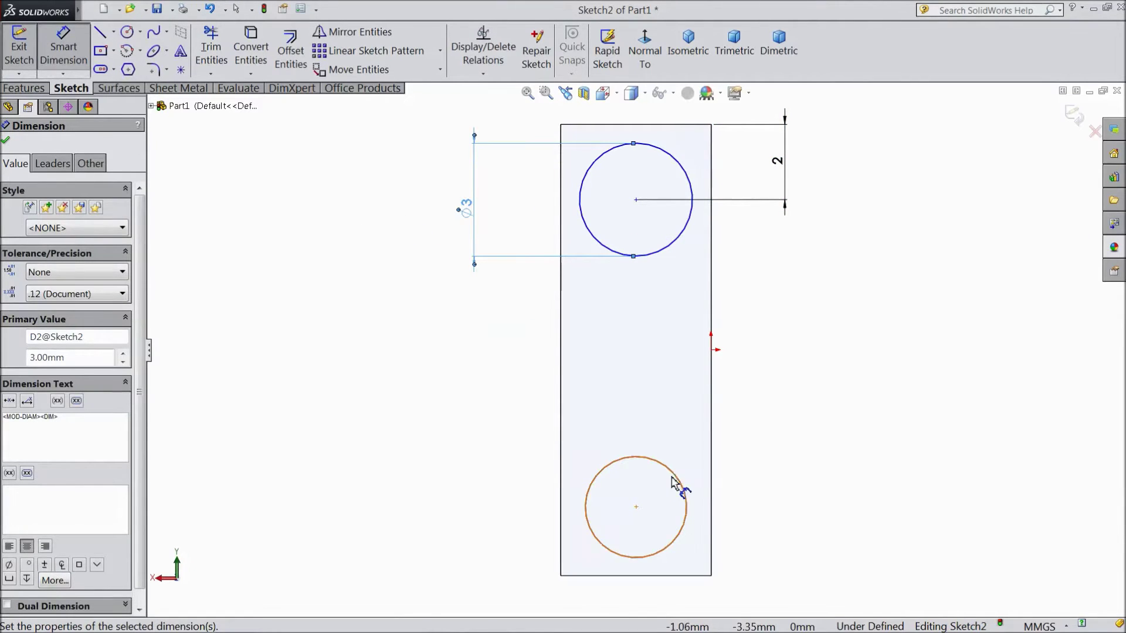
# - Make the lower circle Ø3, centred 2 mm from the bottom and right edges
pyautogui.click(674, 486)
pyautogui.click(791, 509)
pyautogui.write('3')
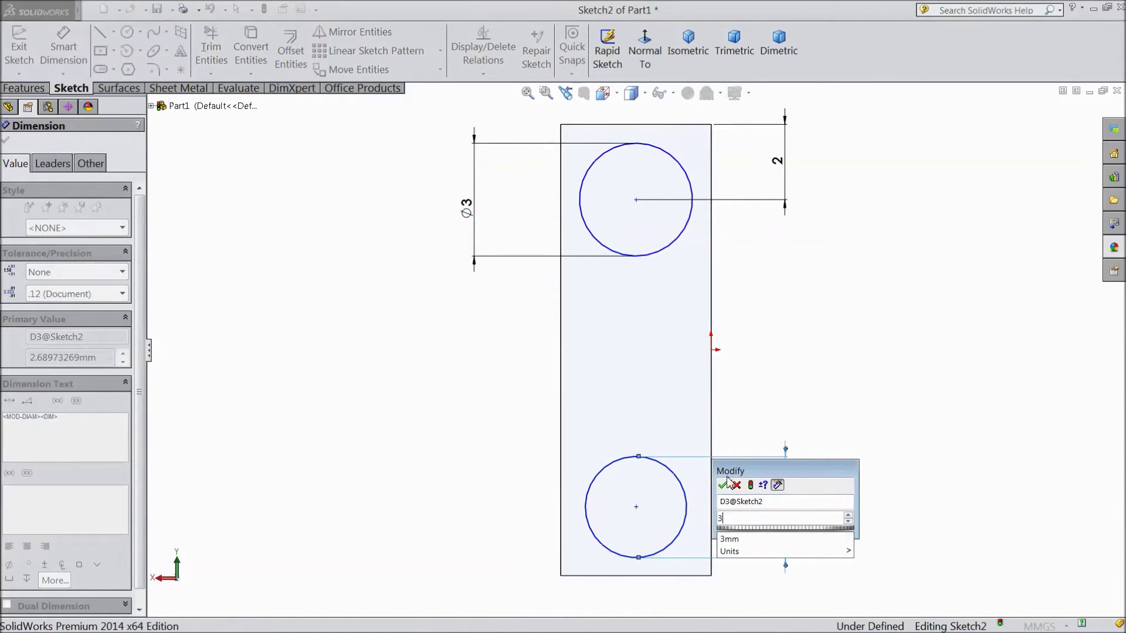
pyautogui.click(722, 485)
pyautogui.click(636, 507)
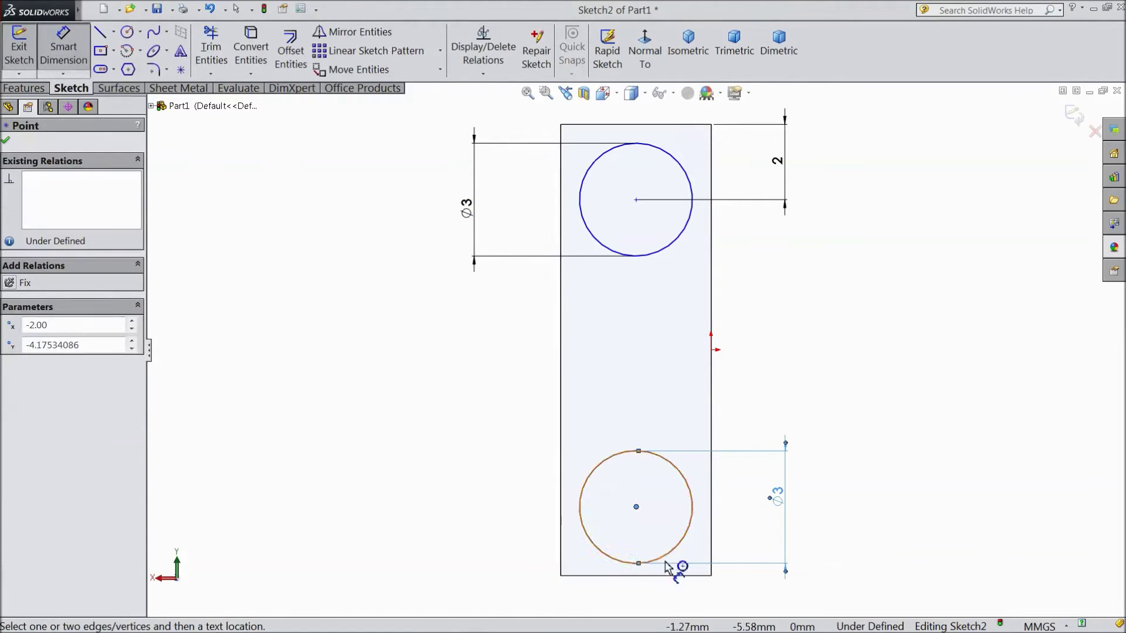
pyautogui.click(671, 575)
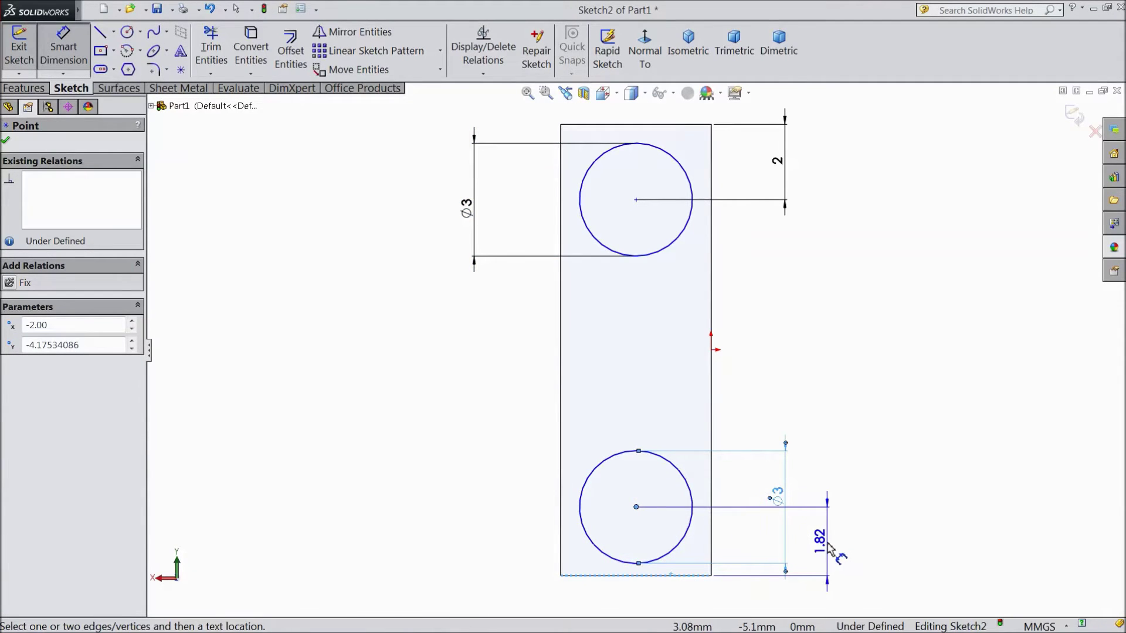
pyautogui.click(824, 552)
pyautogui.write('2')
pyautogui.click(765, 528)
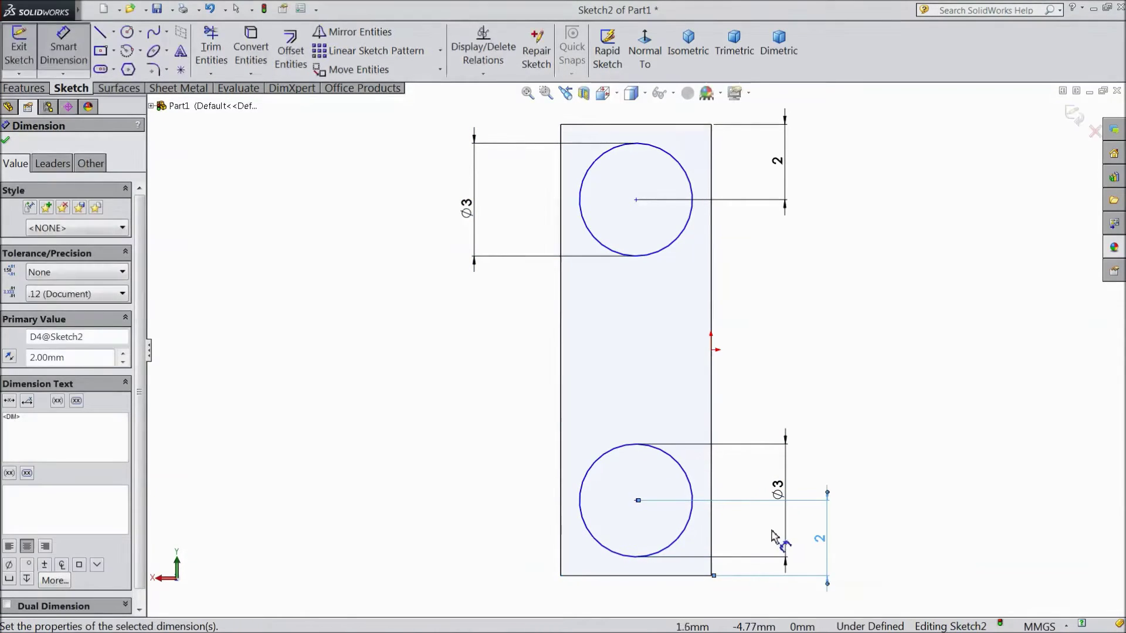
pyautogui.click(680, 541)
pyautogui.click(712, 537)
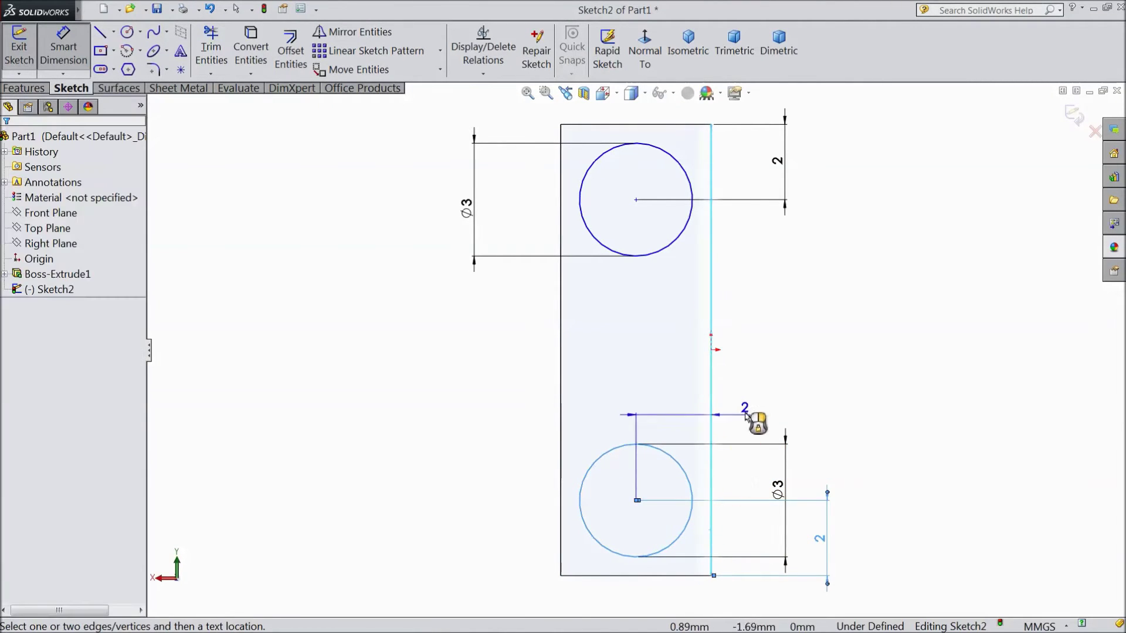
pyautogui.click(750, 402)
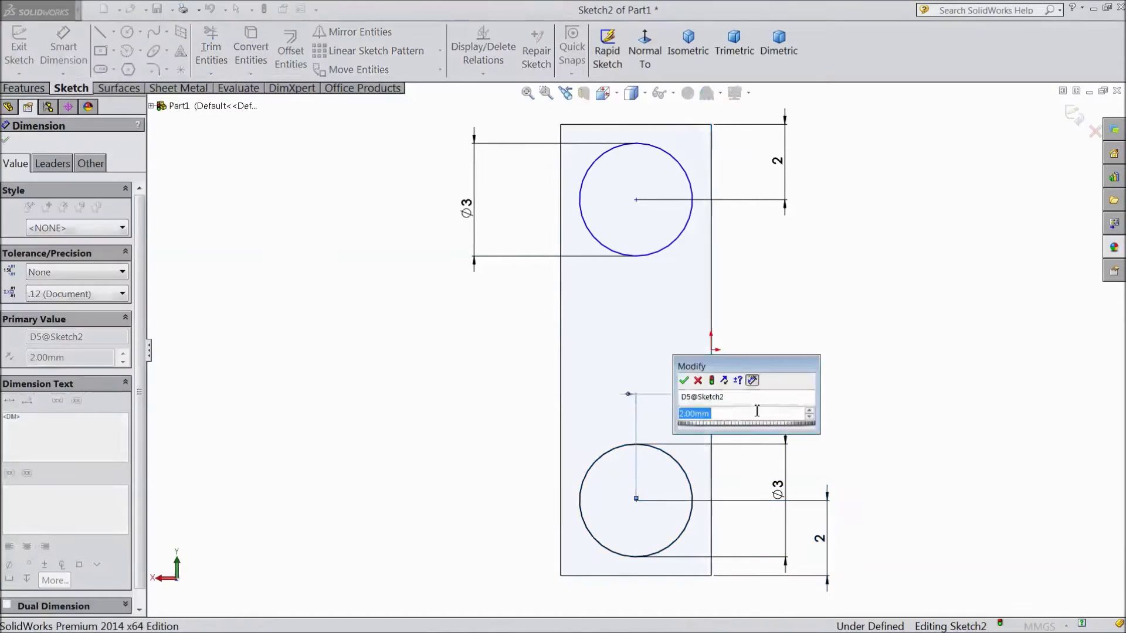
pyautogui.click(683, 380)
pyautogui.press('f')
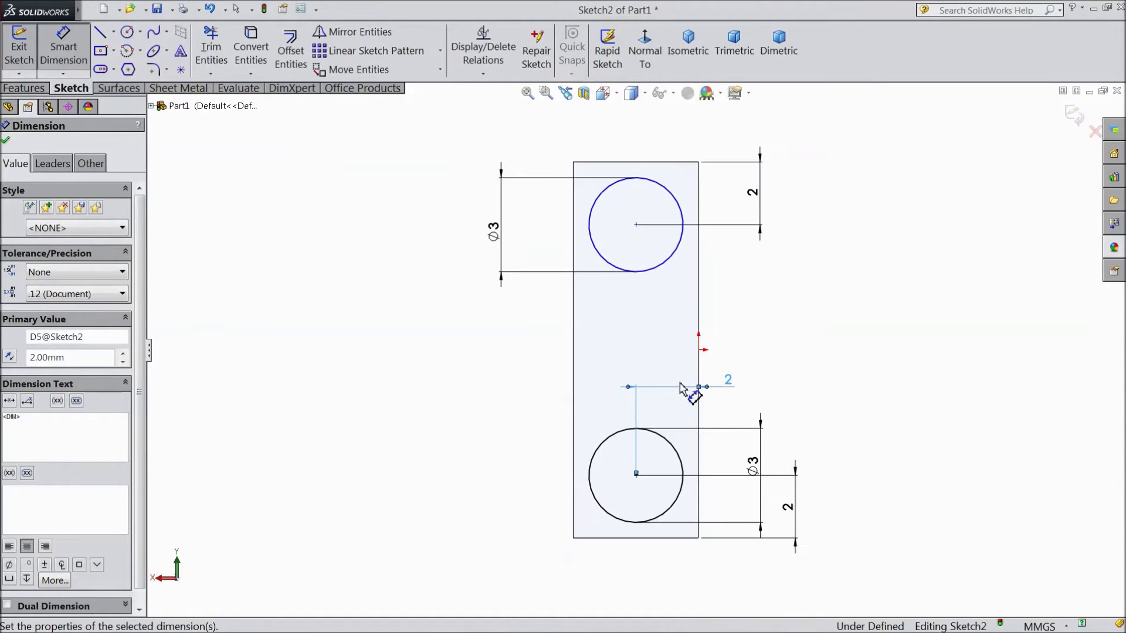
# - Cut both Ø3 circles 10 mm deep as a blind extruded cut
pyautogui.click(23, 88)
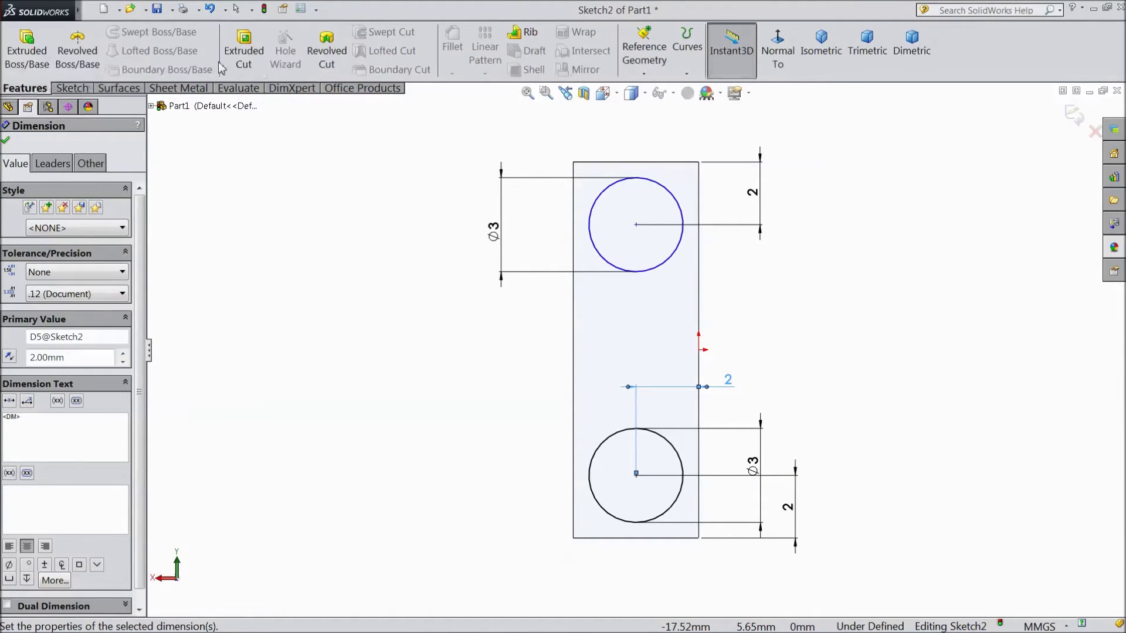
pyautogui.click(244, 50)
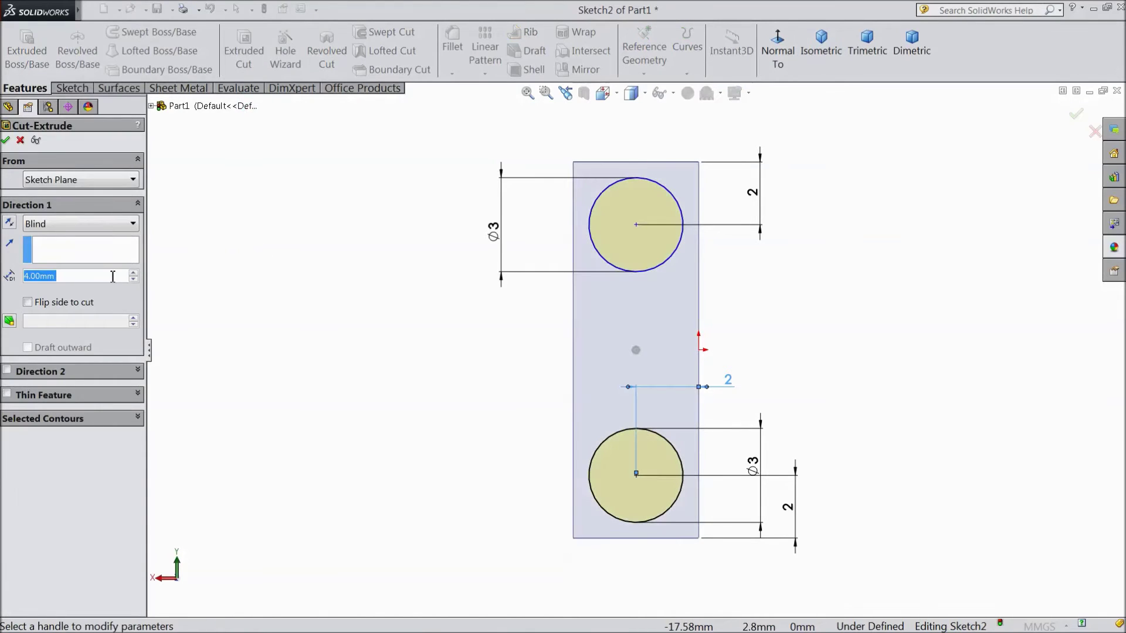
pyautogui.write('10')
pyautogui.press('Return')
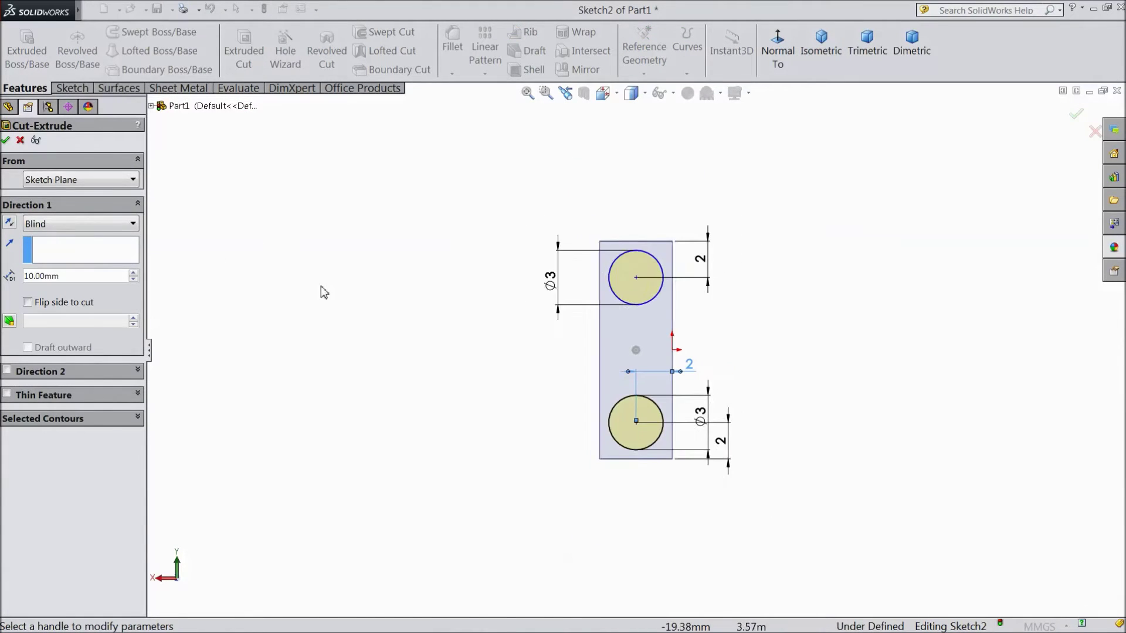
pyautogui.moveTo(392, 296); pyautogui.dragTo(403, 322, button='middle')
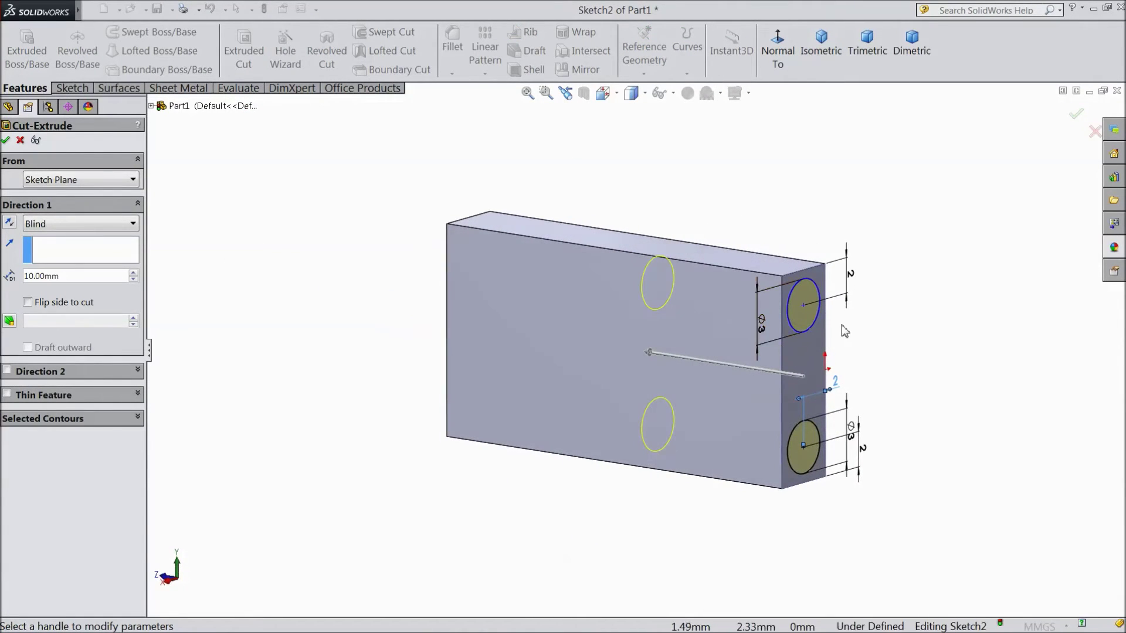
pyautogui.scroll(-2, 845, 331)
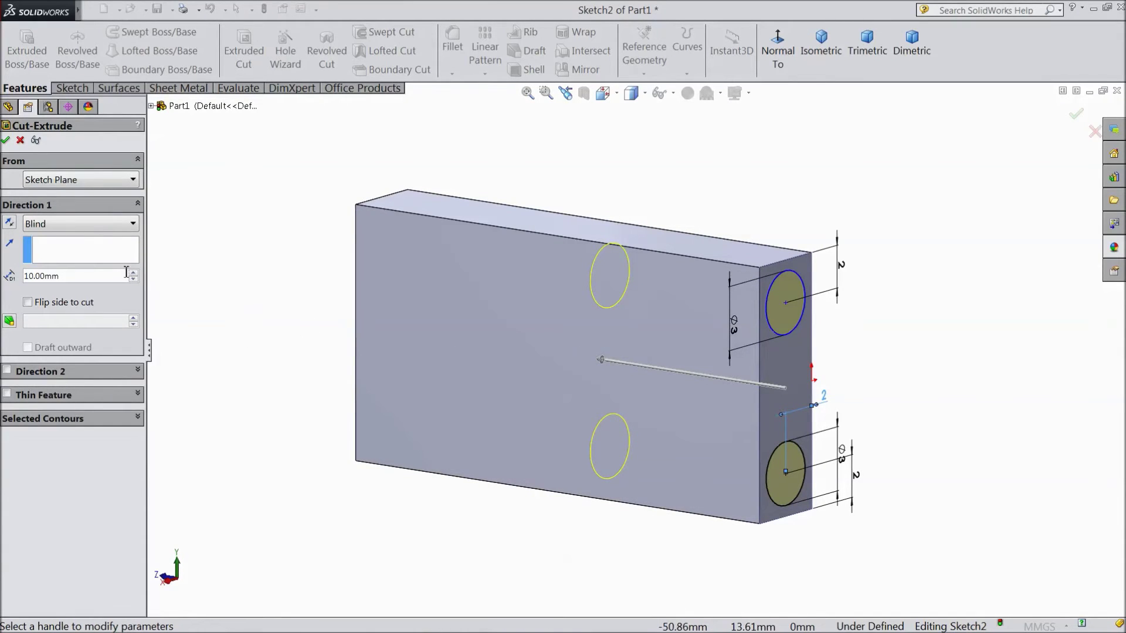
pyautogui.click(5, 139)
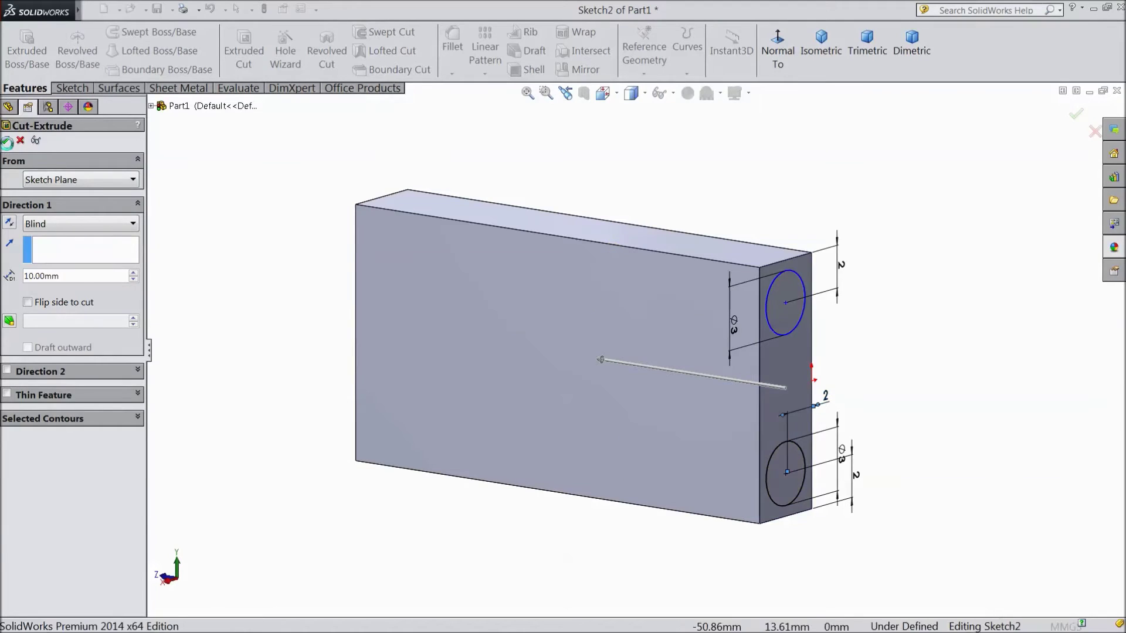
pyautogui.moveTo(270, 271); pyautogui.dragTo(337, 286, button='middle')
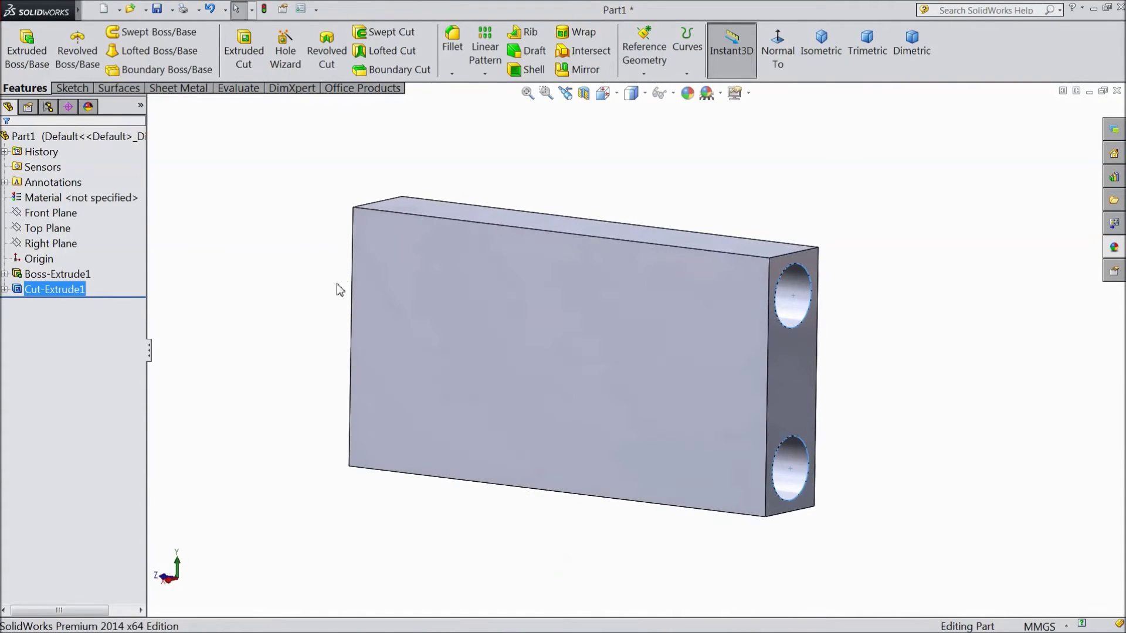
# - Sketch a circle left of the origin on the block's large front face
pyautogui.click(493, 361)
pyautogui.click(538, 323)
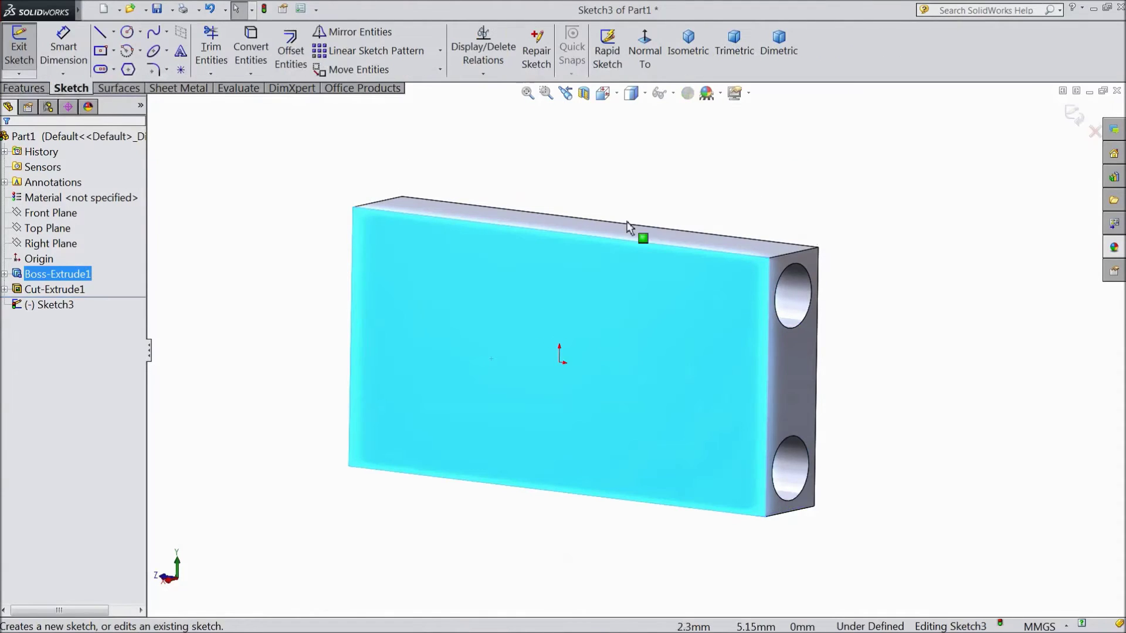
pyautogui.click(645, 44)
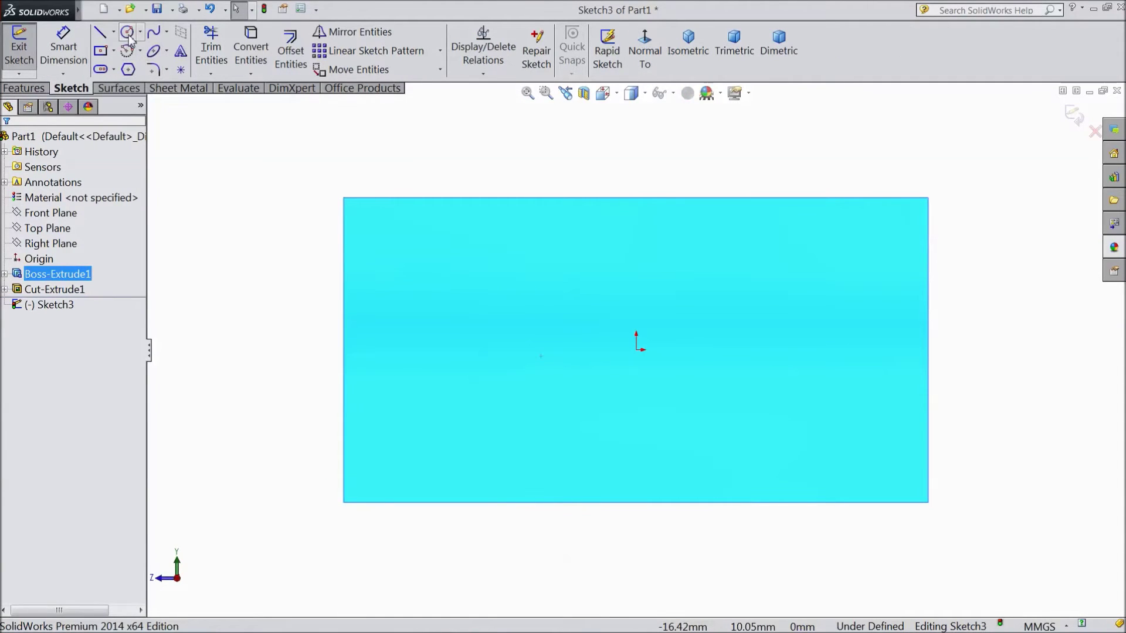
pyautogui.click(127, 33)
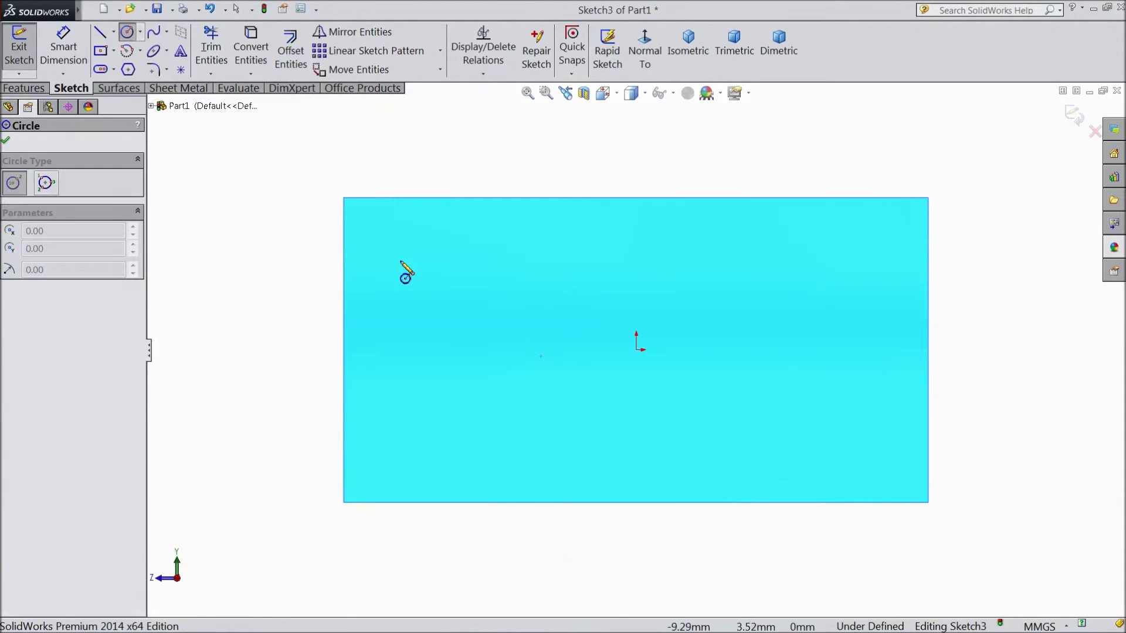
pyautogui.click(511, 350)
pyautogui.click(512, 280)
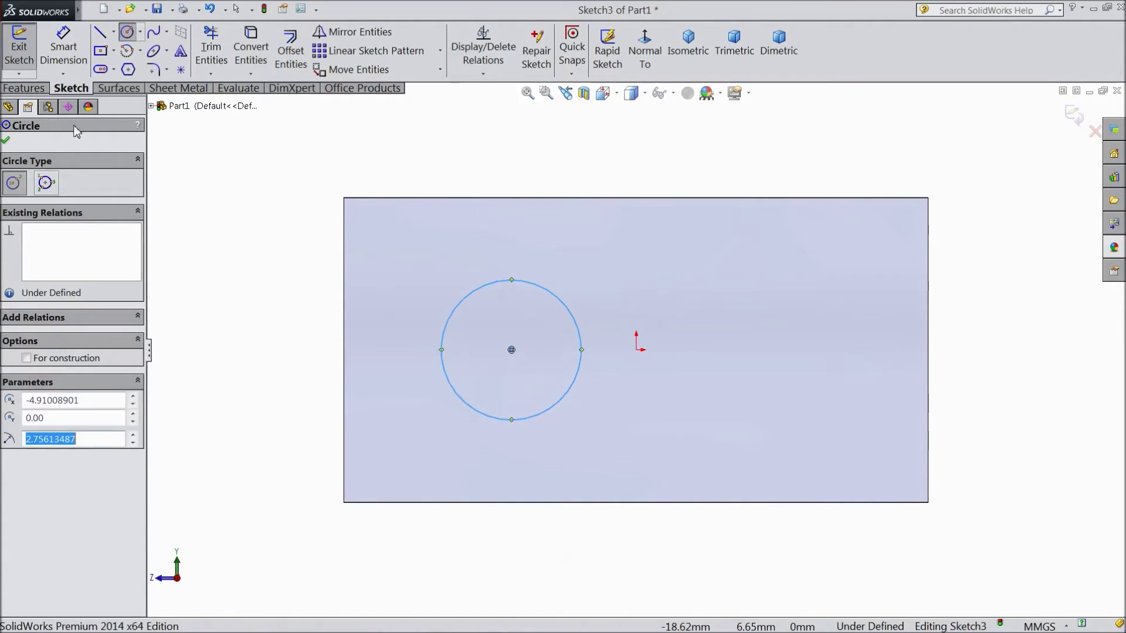
# - Dimension the circle to Ø4 with its centre 17 mm from the right edge
pyautogui.click(64, 46)
pyautogui.click(475, 293)
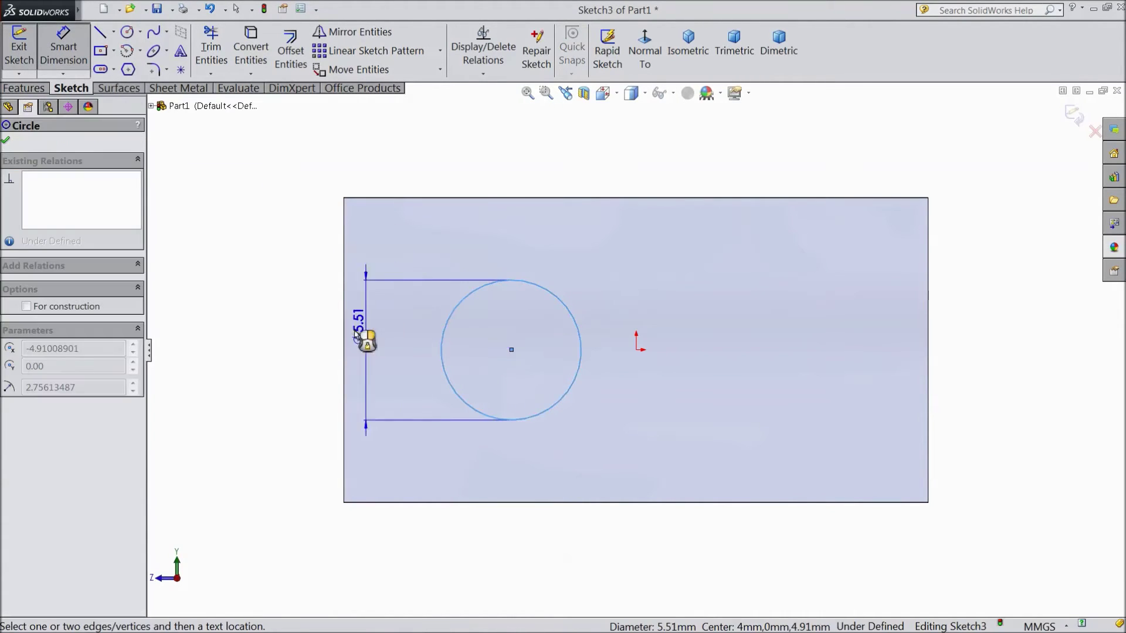
pyautogui.click(292, 346)
pyautogui.write('4')
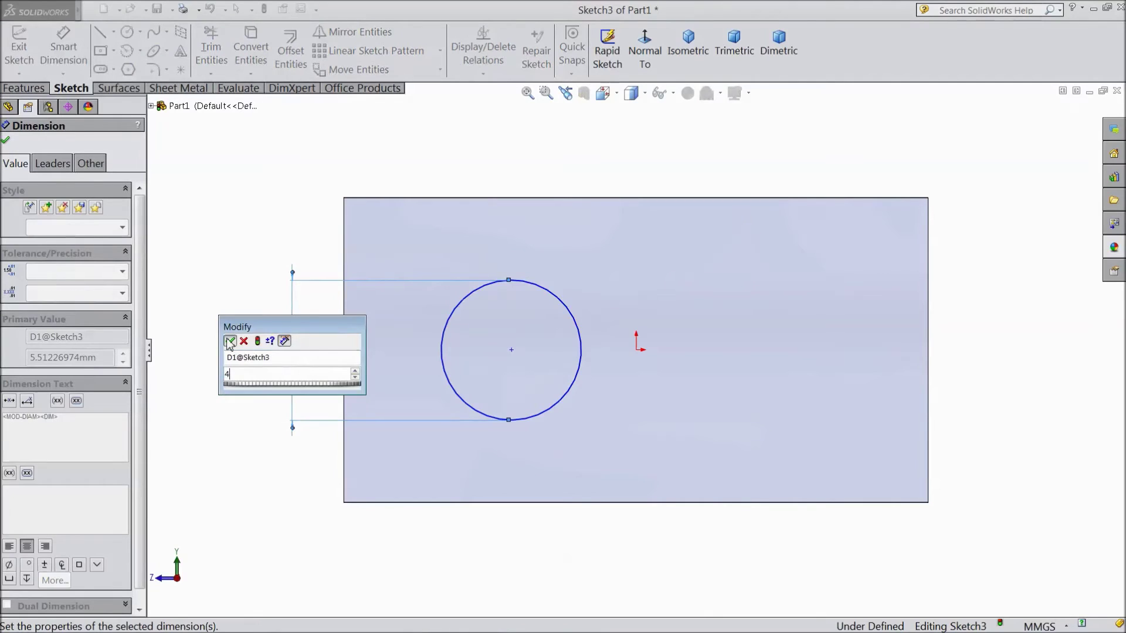
pyautogui.click(230, 342)
pyautogui.click(563, 355)
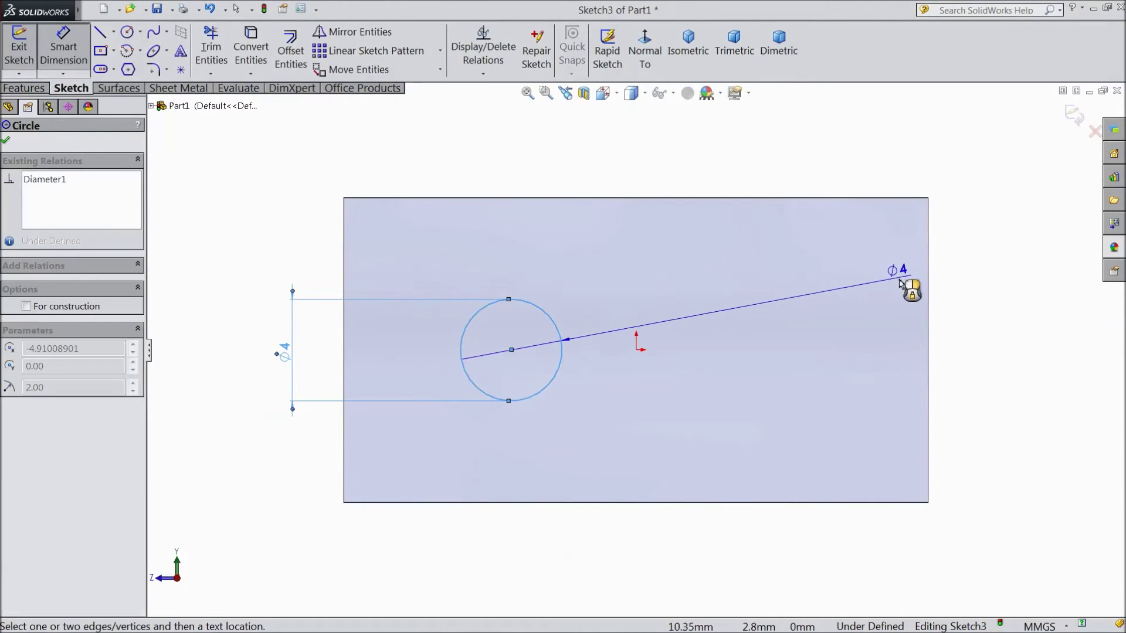
pyautogui.click(928, 295)
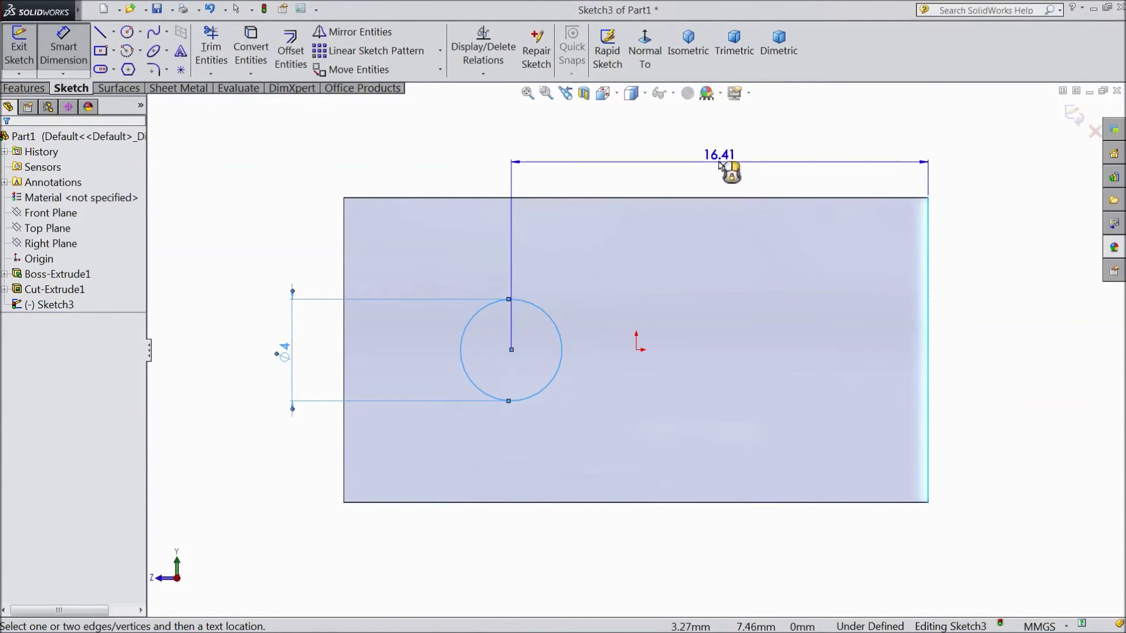
pyautogui.click(720, 165)
pyautogui.write('17')
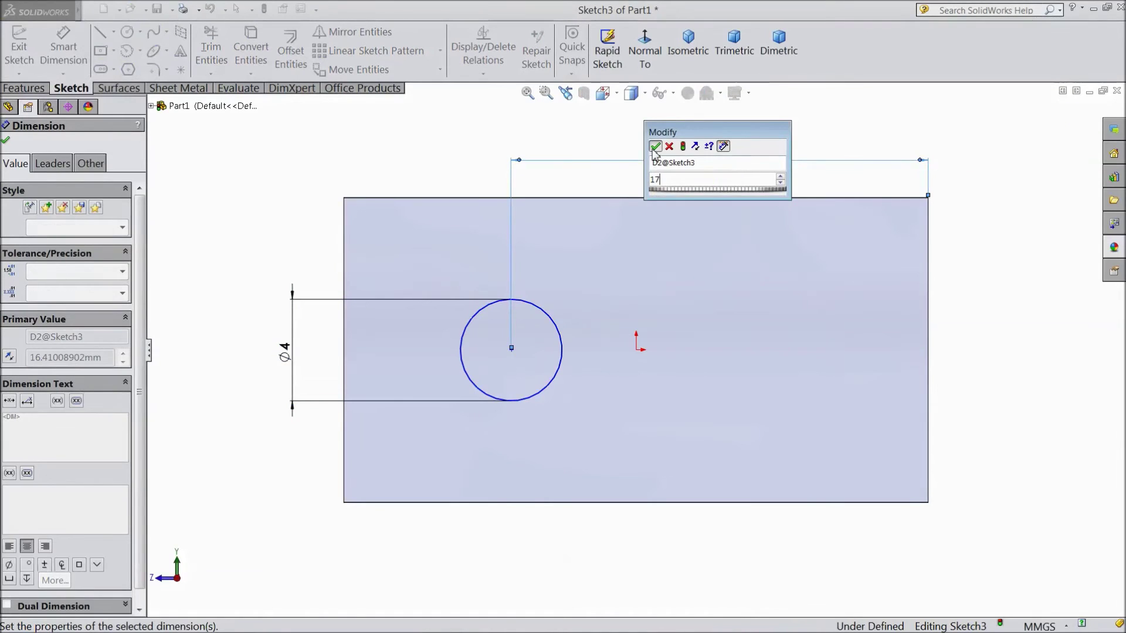
pyautogui.click(655, 147)
pyautogui.click(6, 142)
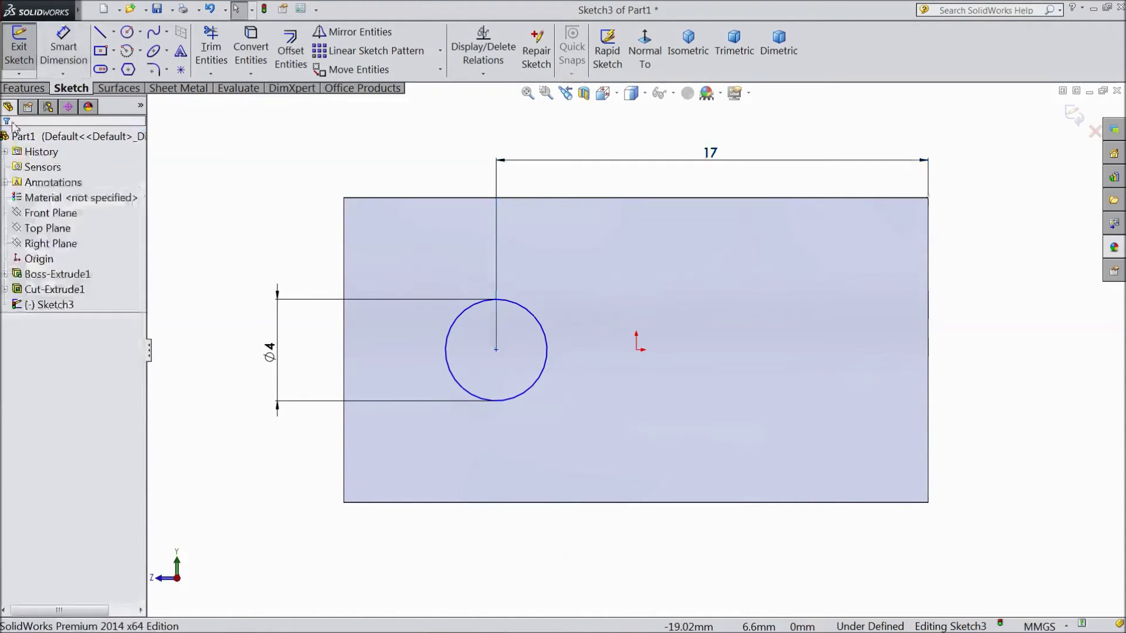
# - Cut the Ø4 circle Through All to create Cut-Extrude2
pyautogui.click(24, 88)
pyautogui.click(243, 51)
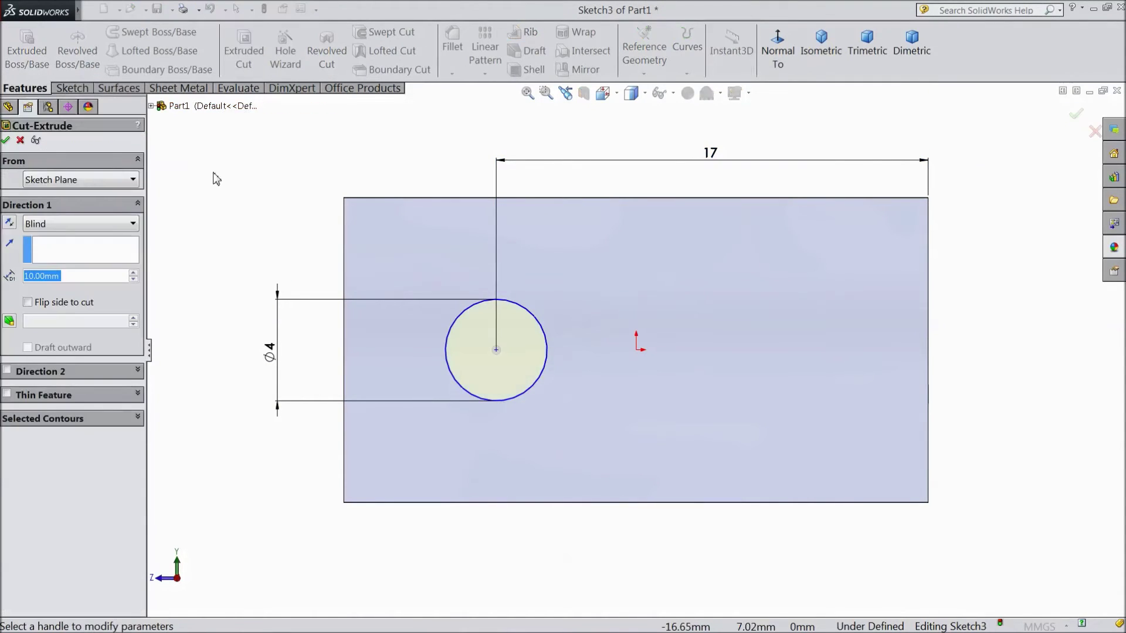
pyautogui.click(102, 224)
pyautogui.click(88, 247)
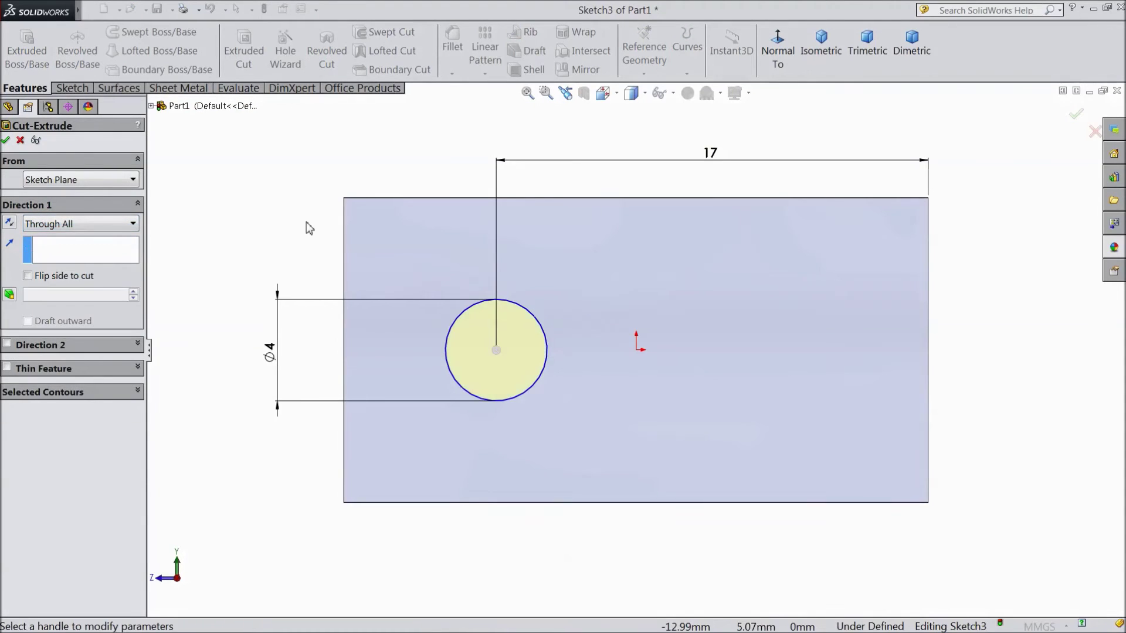
pyautogui.moveTo(306, 226); pyautogui.dragTo(360, 261, button='middle')
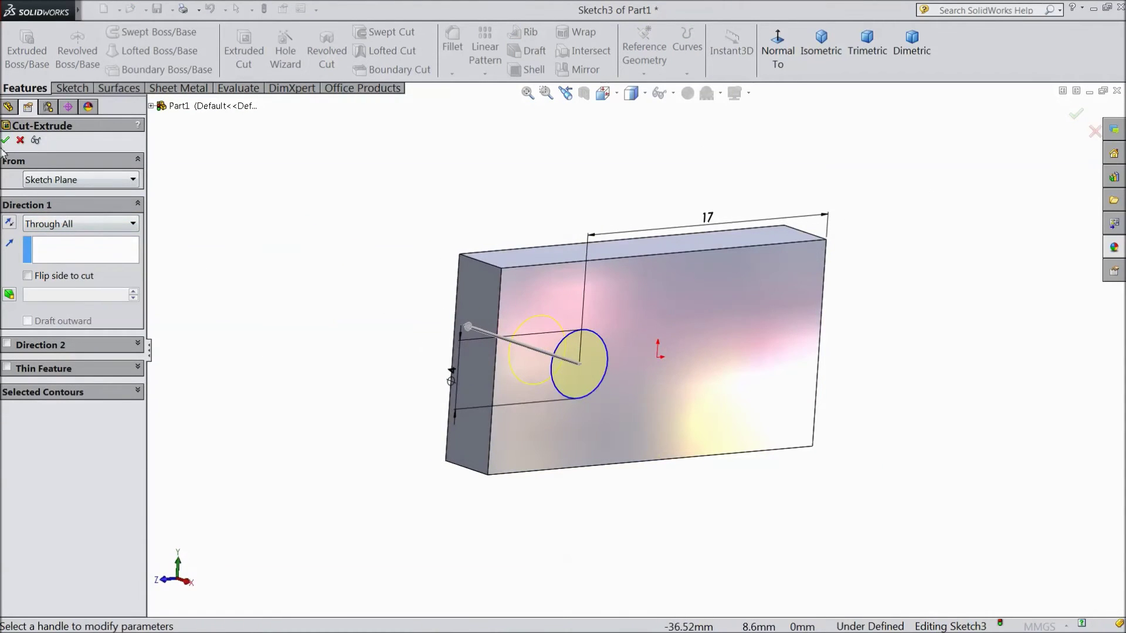
pyautogui.press('Return')
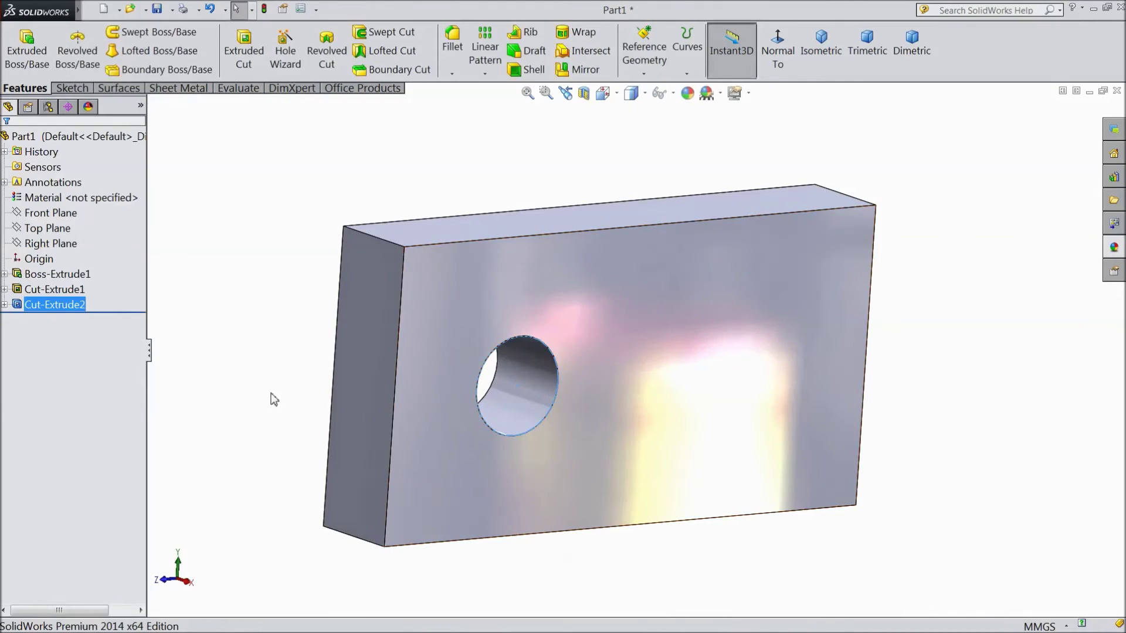
pyautogui.moveTo(271, 397); pyautogui.dragTo(254, 389, button='middle')
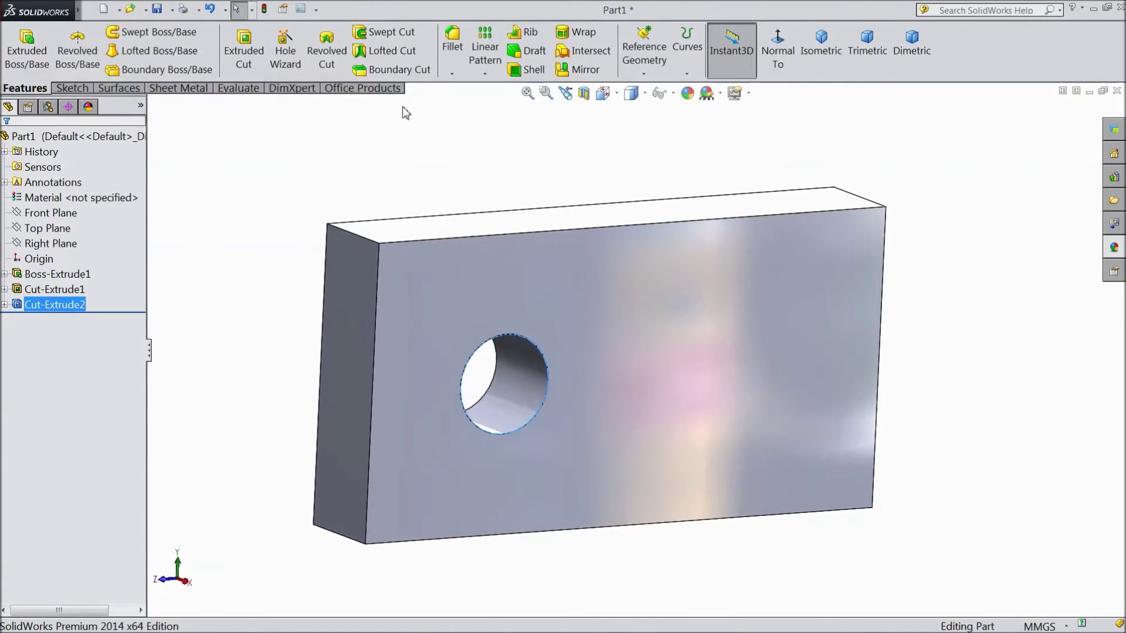
# - Chamfer the block's top-left and bottom-left edges at 2 mm by 45°
pyautogui.click(452, 73)
pyautogui.click(465, 103)
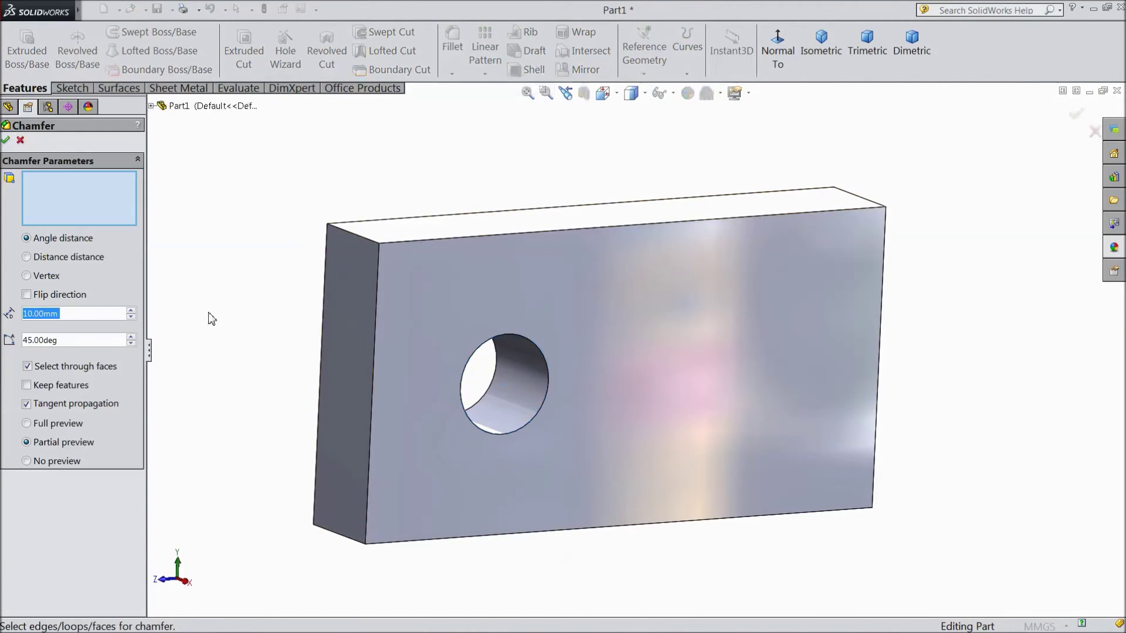
pyautogui.write('2')
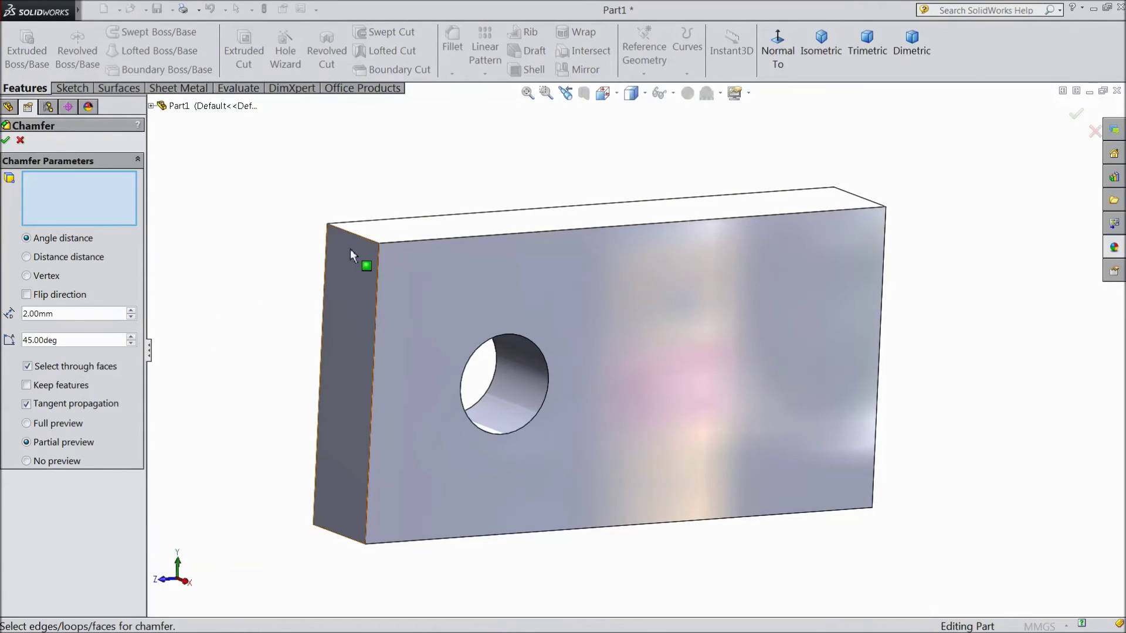
pyautogui.click(359, 241)
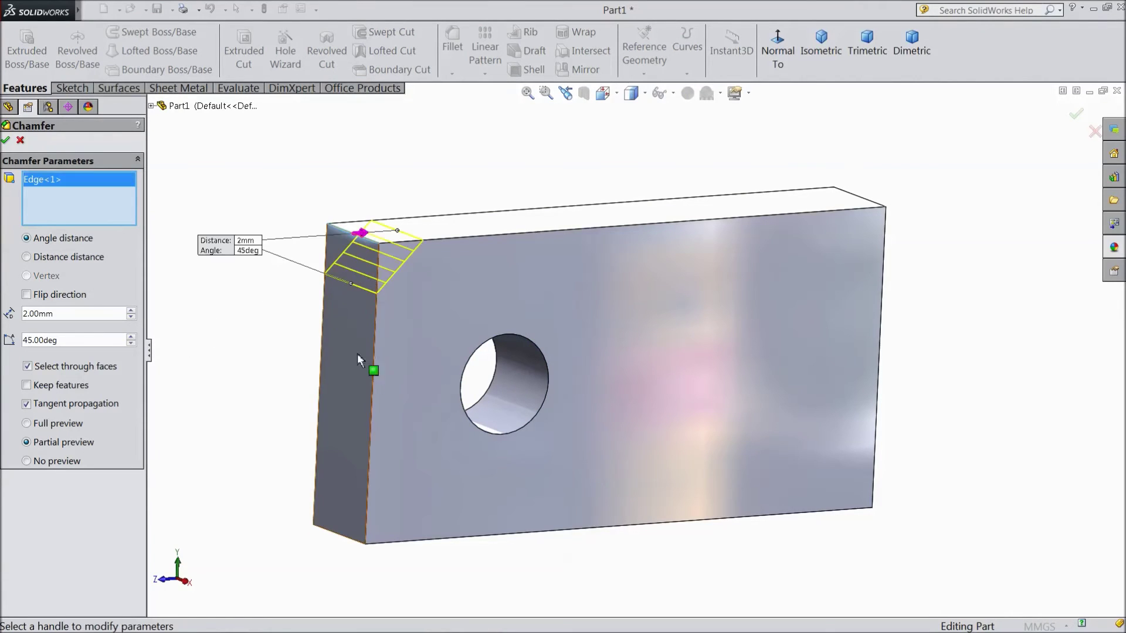
pyautogui.click(340, 538)
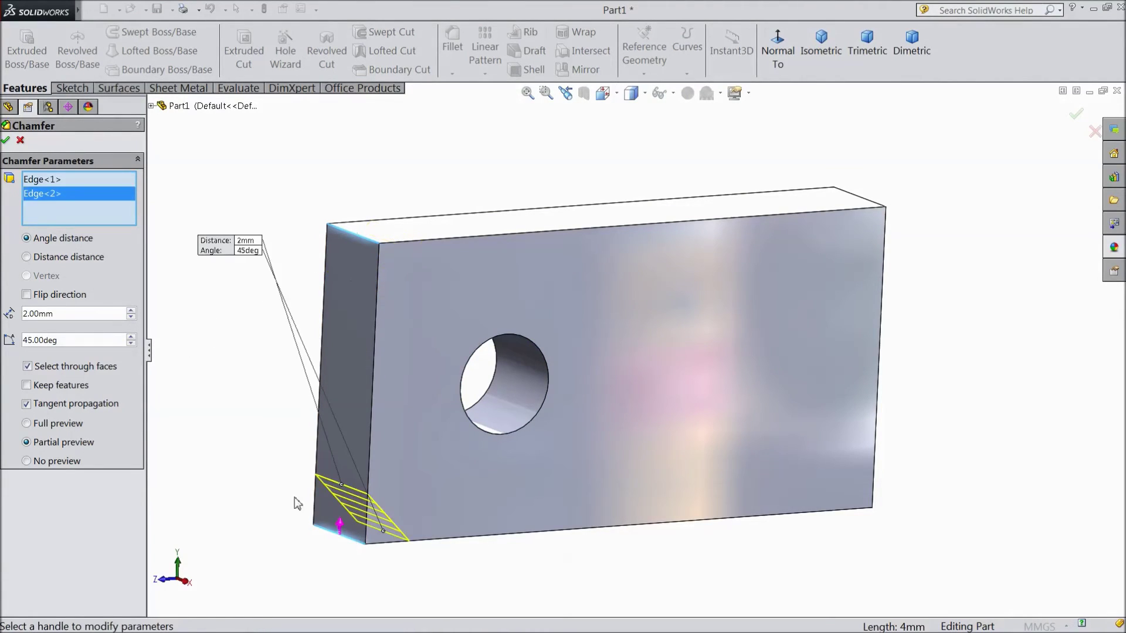
pyautogui.click(6, 140)
pyautogui.moveTo(327, 227)
pyautogui.mouseDown(button='middle')
pyautogui.moveTo(329, 194)
pyautogui.moveTo(295, 196)
pyautogui.moveTo(259, 166)
pyautogui.moveTo(209, 176)
pyautogui.moveTo(316, 178)
pyautogui.moveTo(357, 215)
pyautogui.moveTo(346, 217)
pyautogui.mouseUp(button='middle')
# - Apply the Metal > Brass polished brass appearance to the whole Part1
pyautogui.click(105, 137)
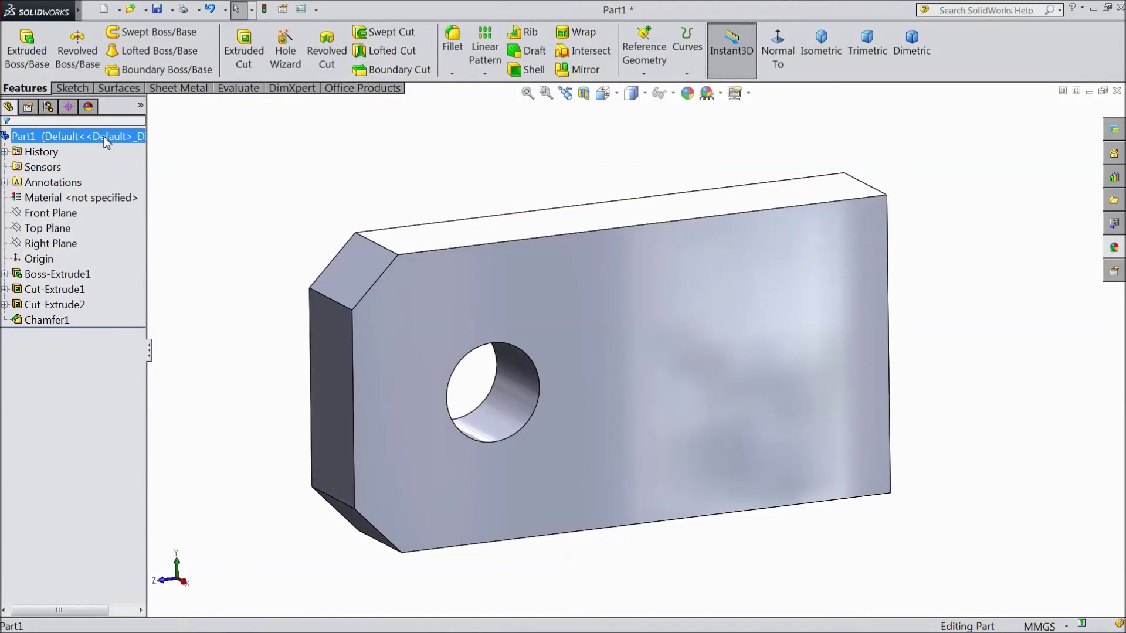
pyautogui.click(1114, 248)
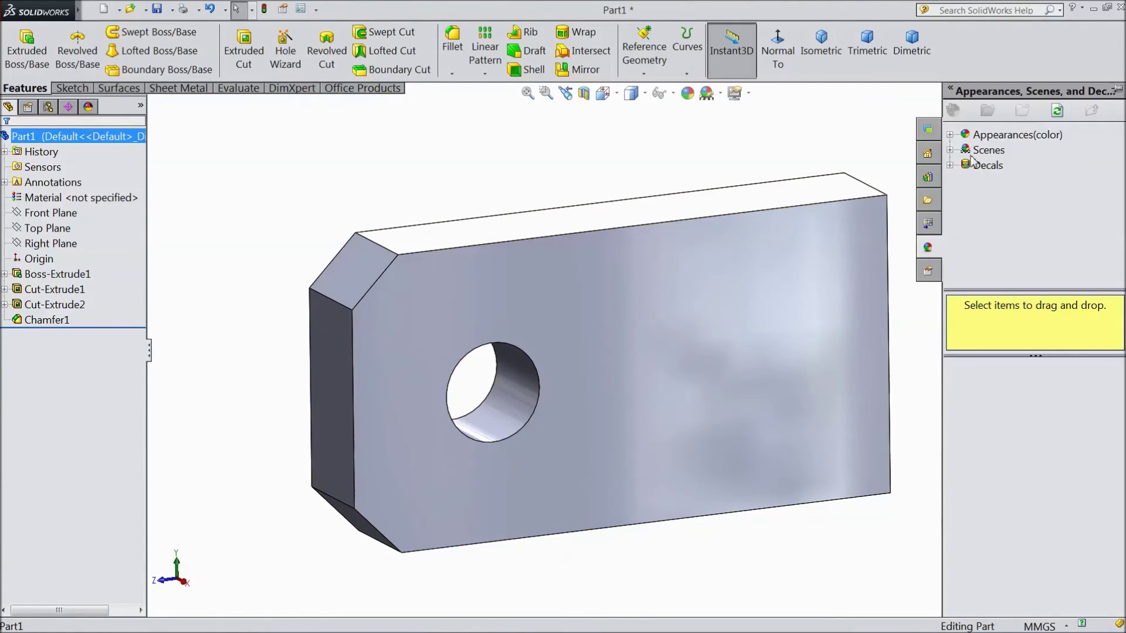
pyautogui.click(955, 140)
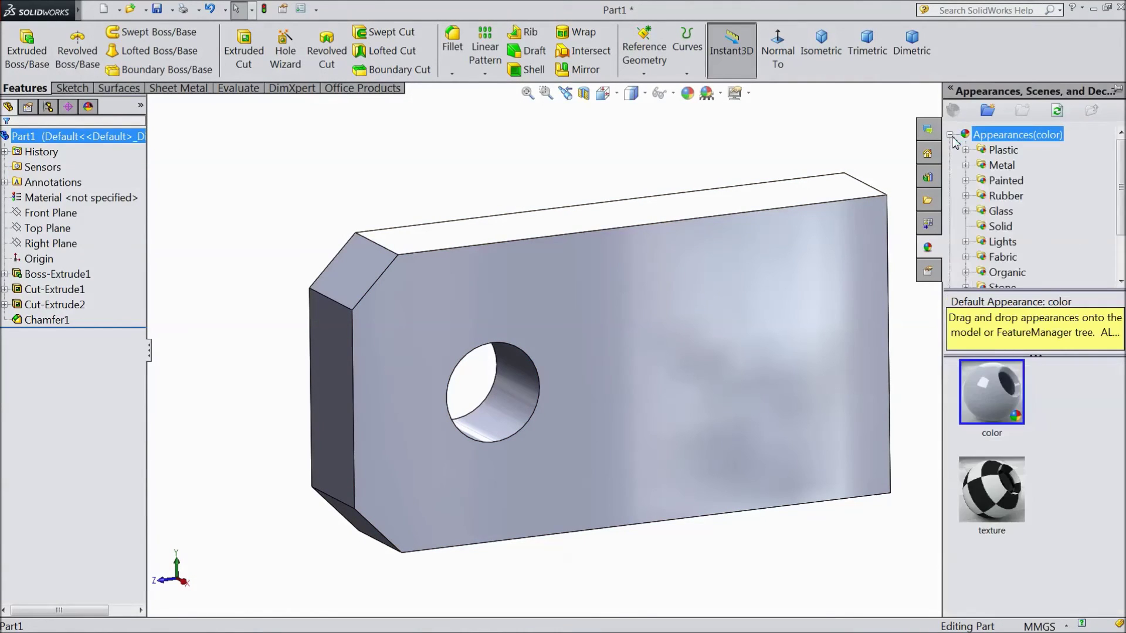
pyautogui.click(965, 167)
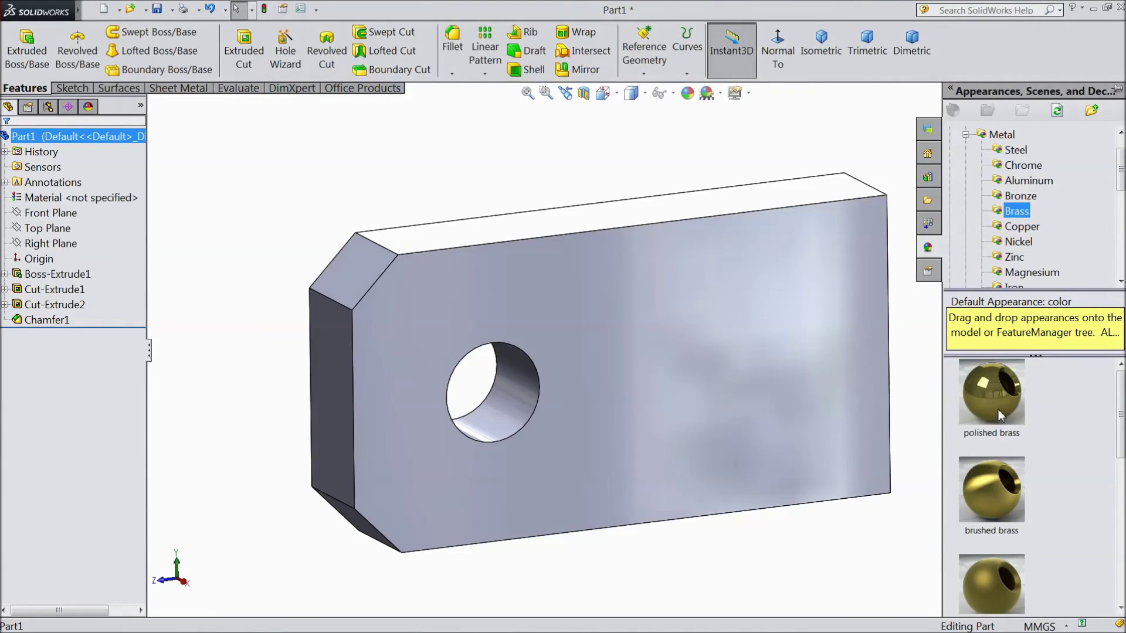
pyautogui.doubleClick(1000, 415)
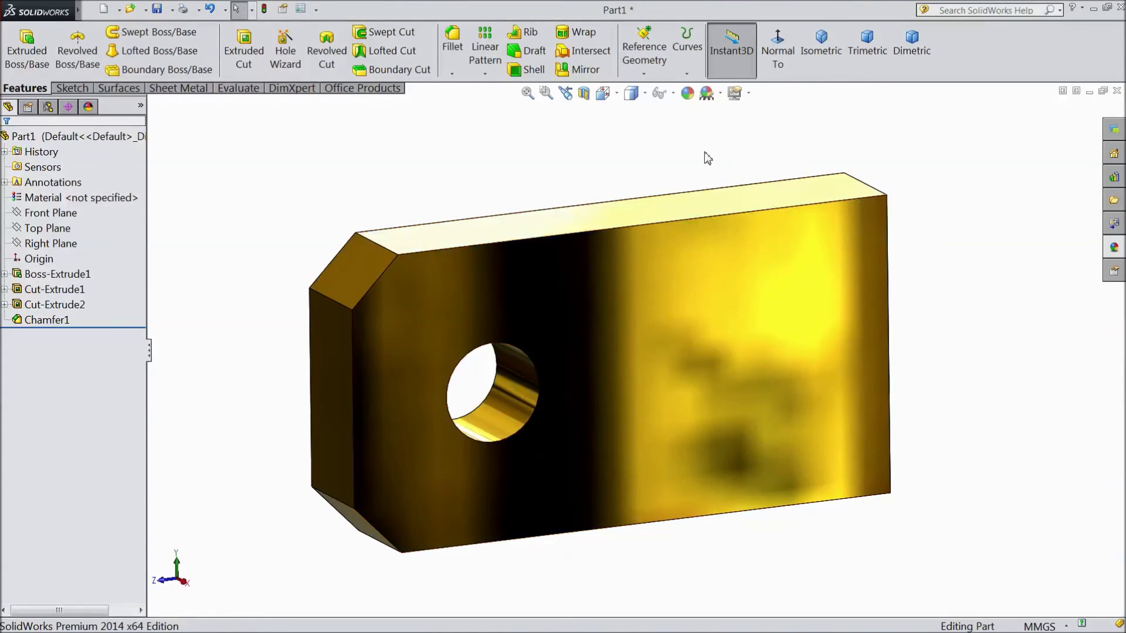
pyautogui.press('z')
pyautogui.moveTo(706, 158); pyautogui.dragTo(656, 181, button='middle')
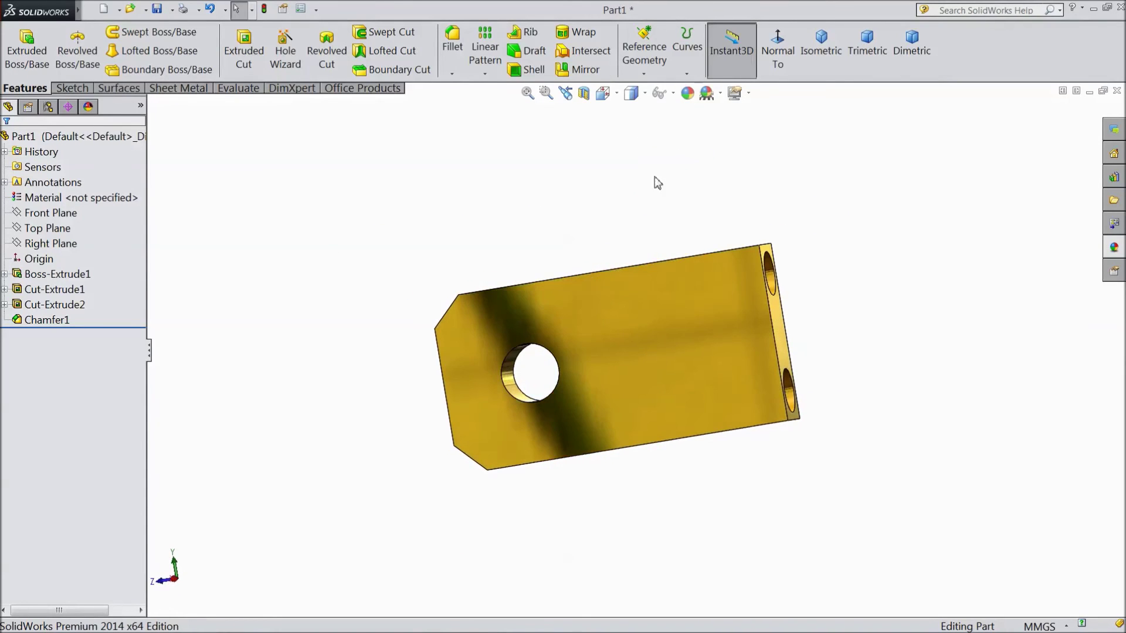
pyautogui.scroll(-3, 681, 331)
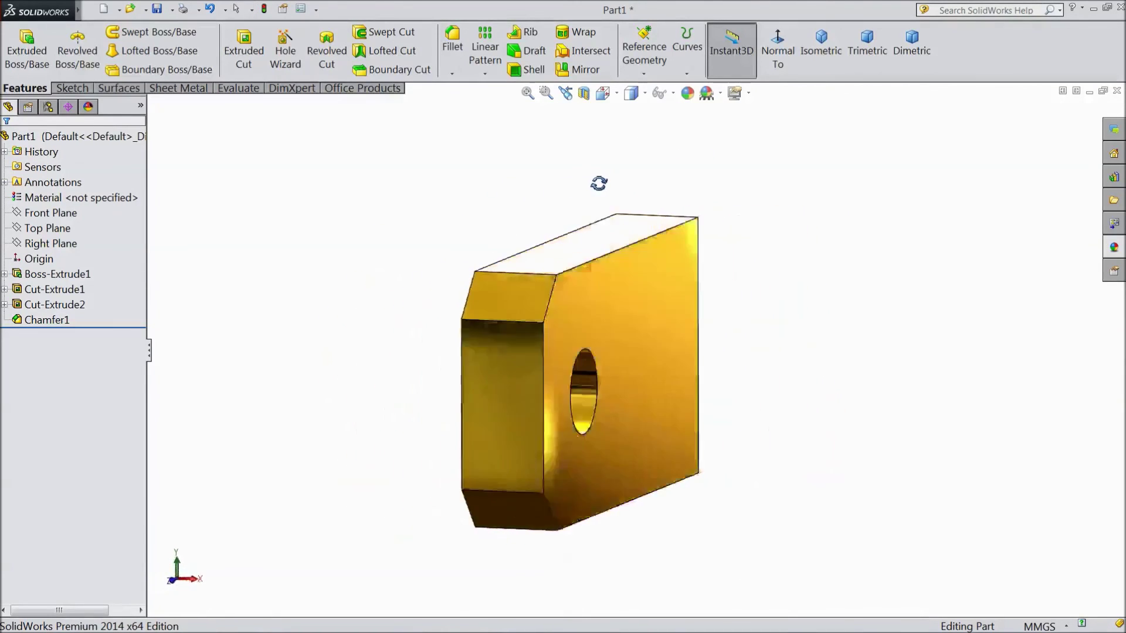